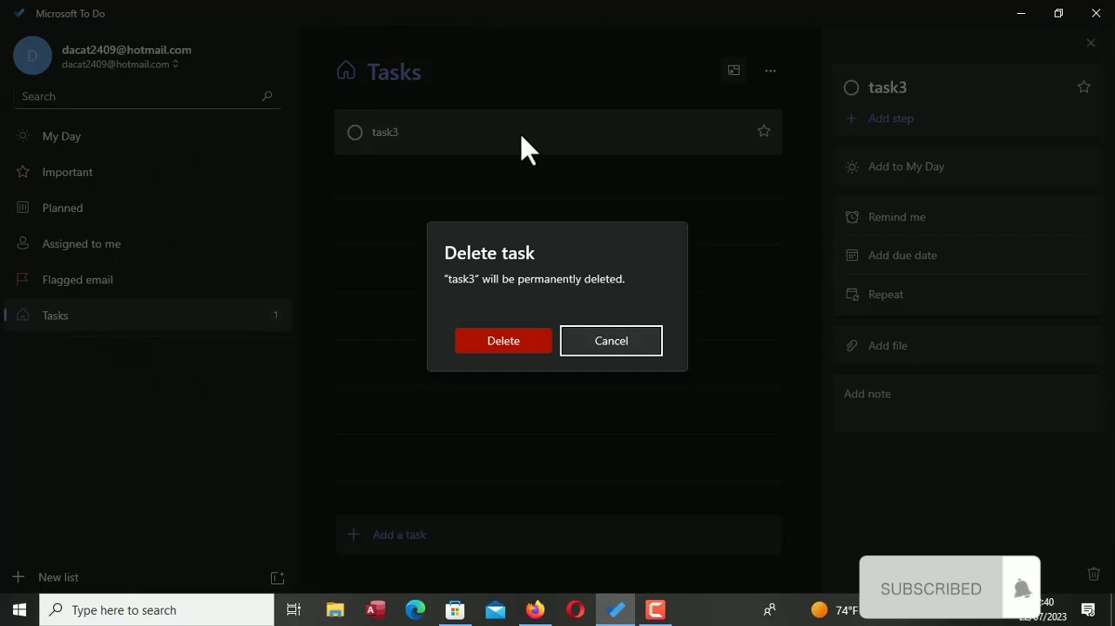
Permanently delete task3 and add a task named "prewriting" to the Tasks list
left_click(512, 347)
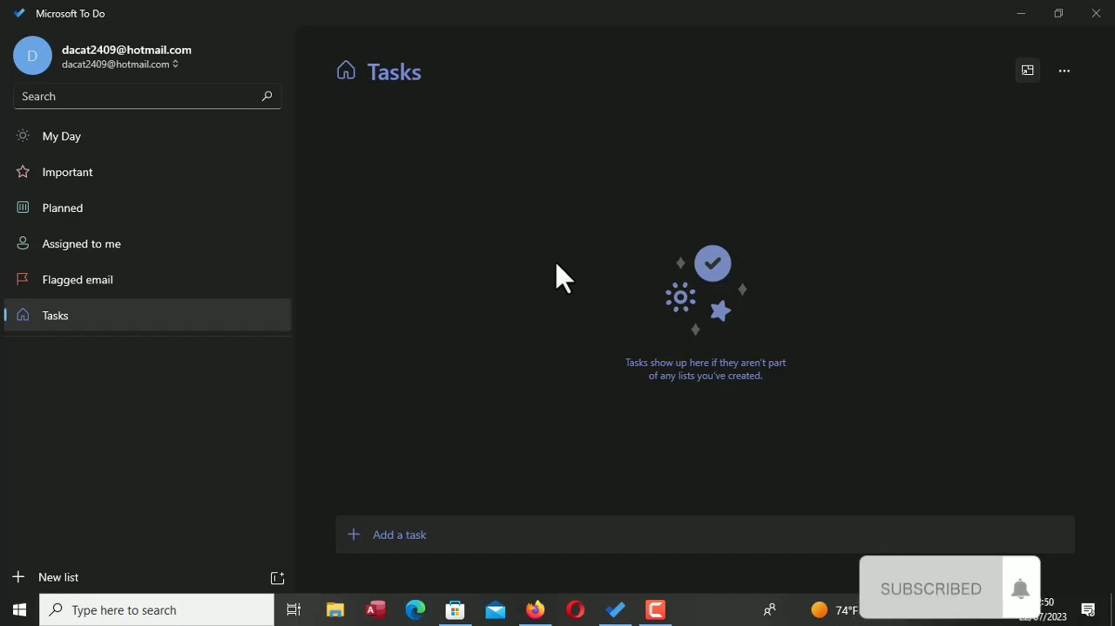
left_click(393, 539)
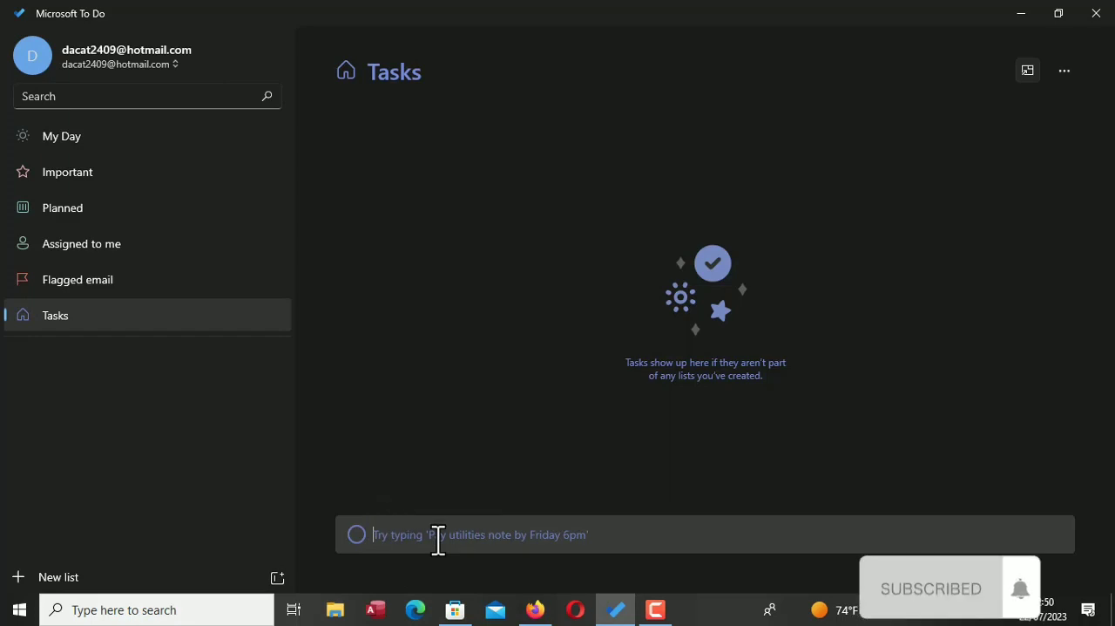
type("prew")
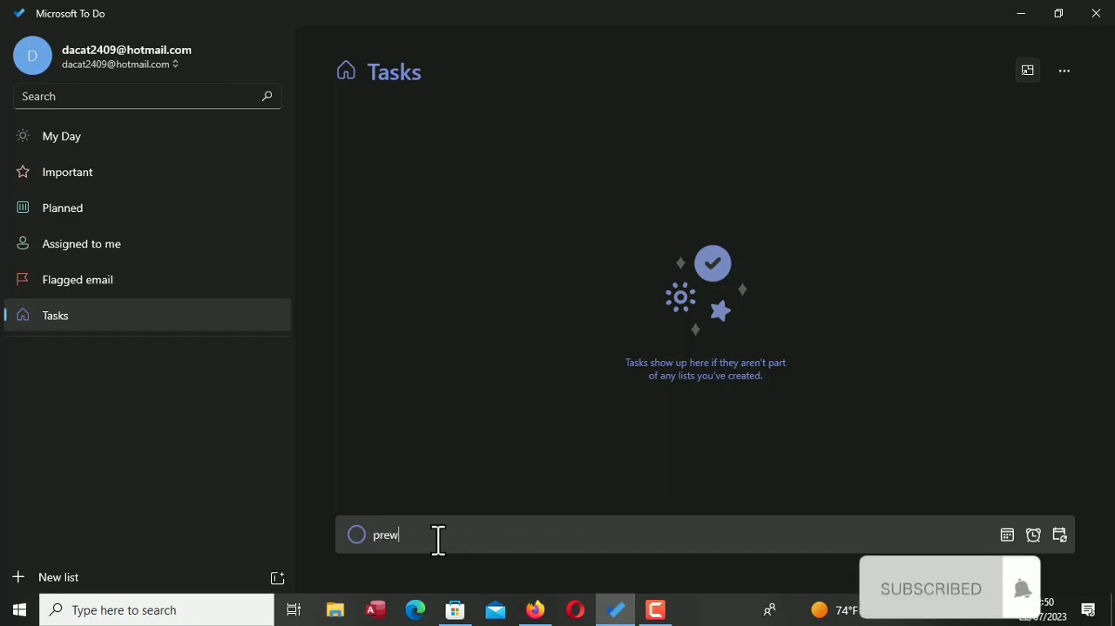
type("rit")
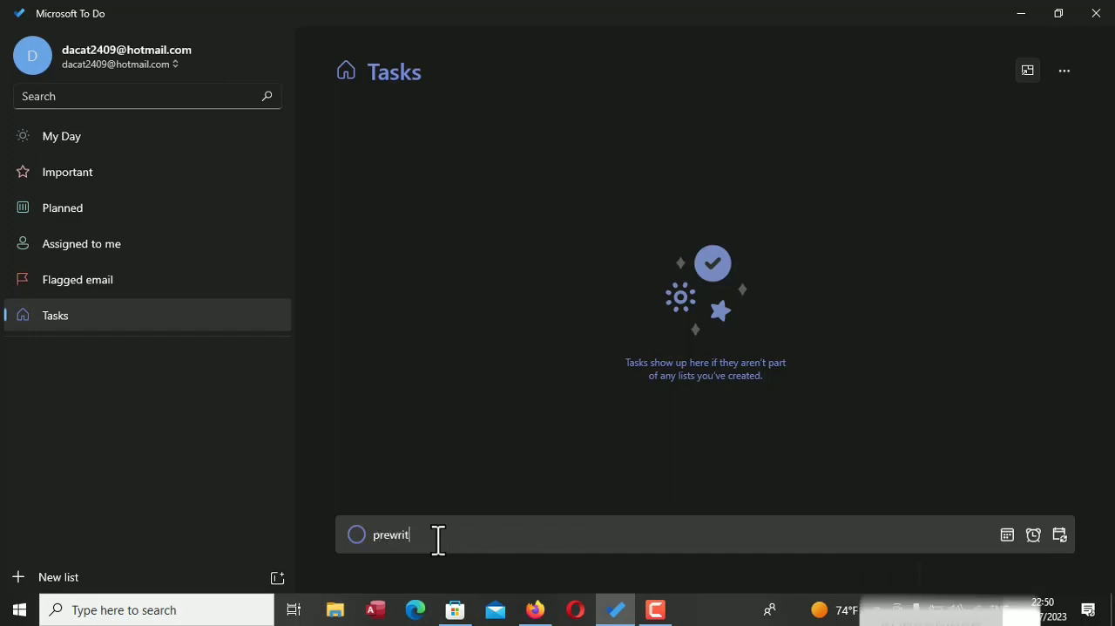
type("ing")
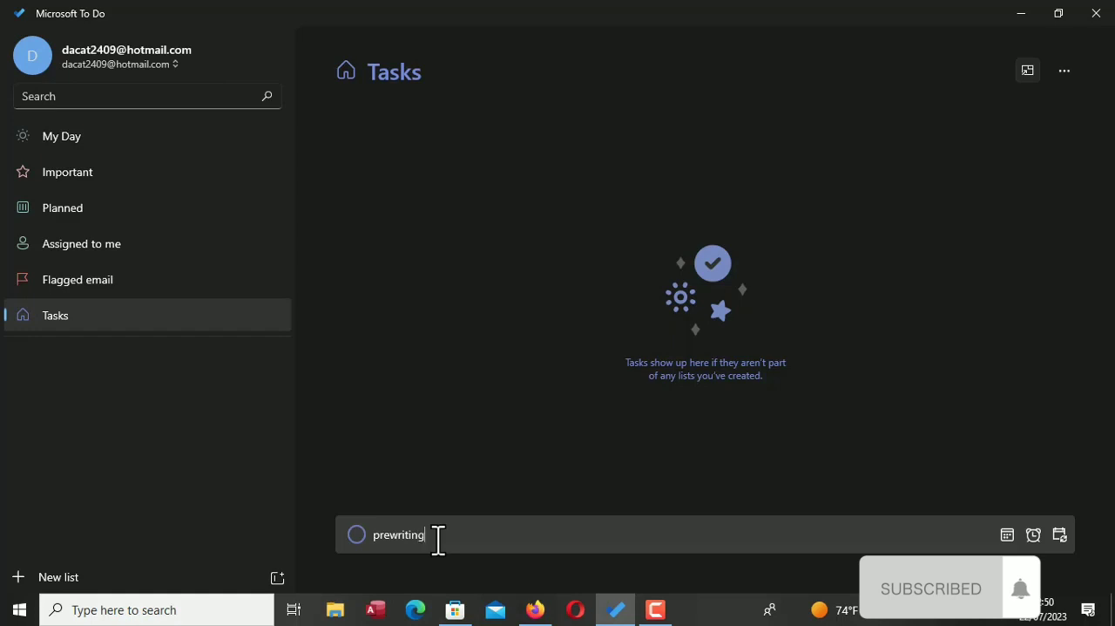
key("Return")
Add three more tasks named "drafting", "rivising" and "editing" to the Tasks list
type("dr")
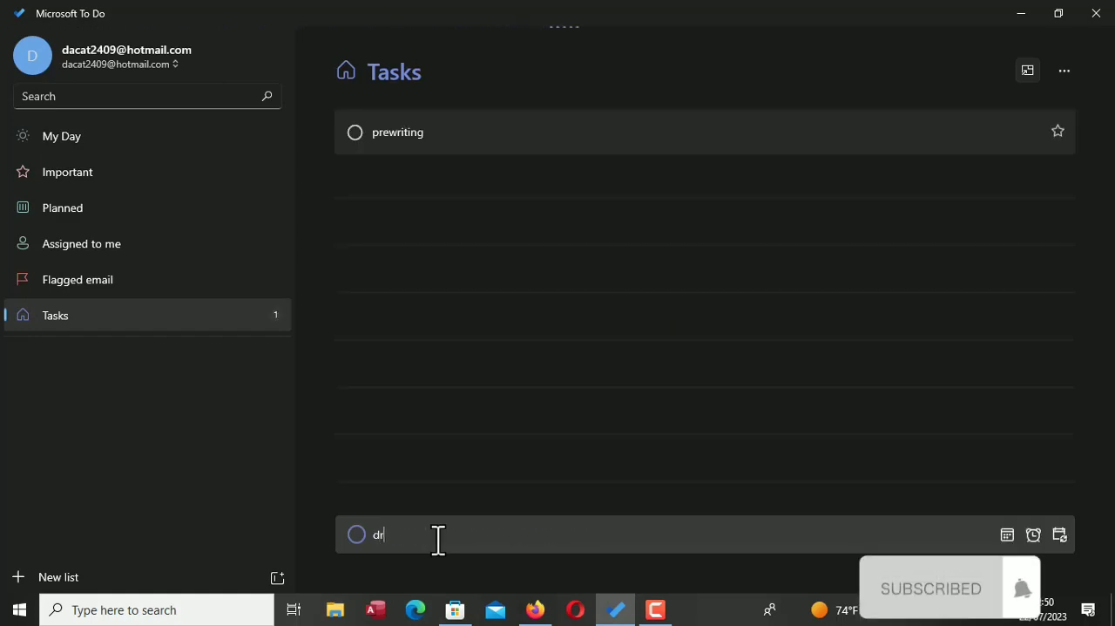
type("afting")
key("Return")
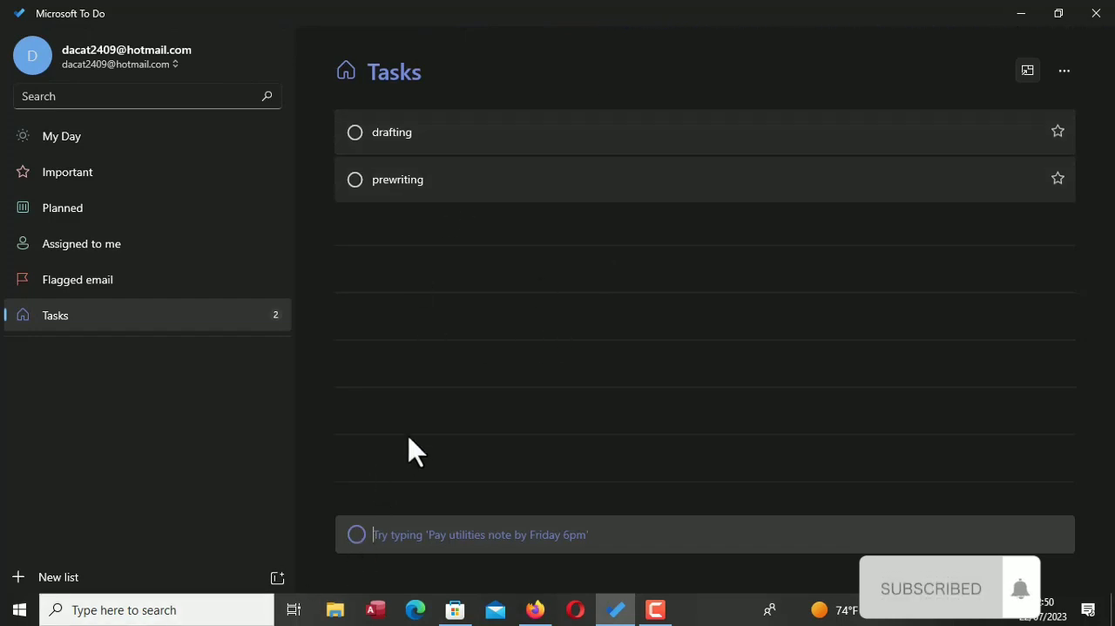
type("r")
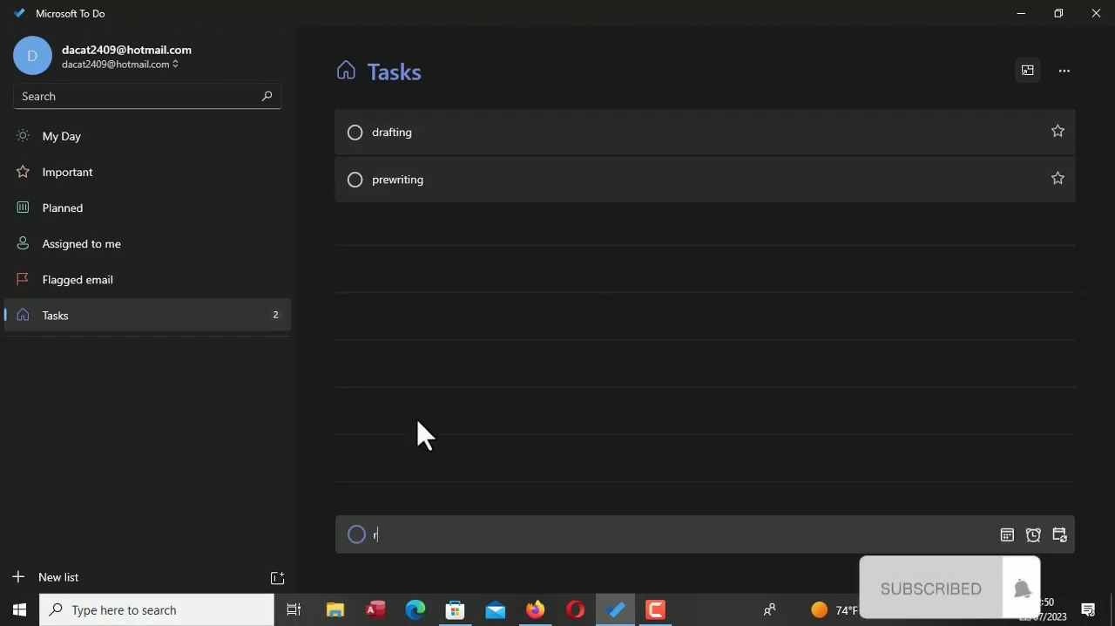
type("ivi")
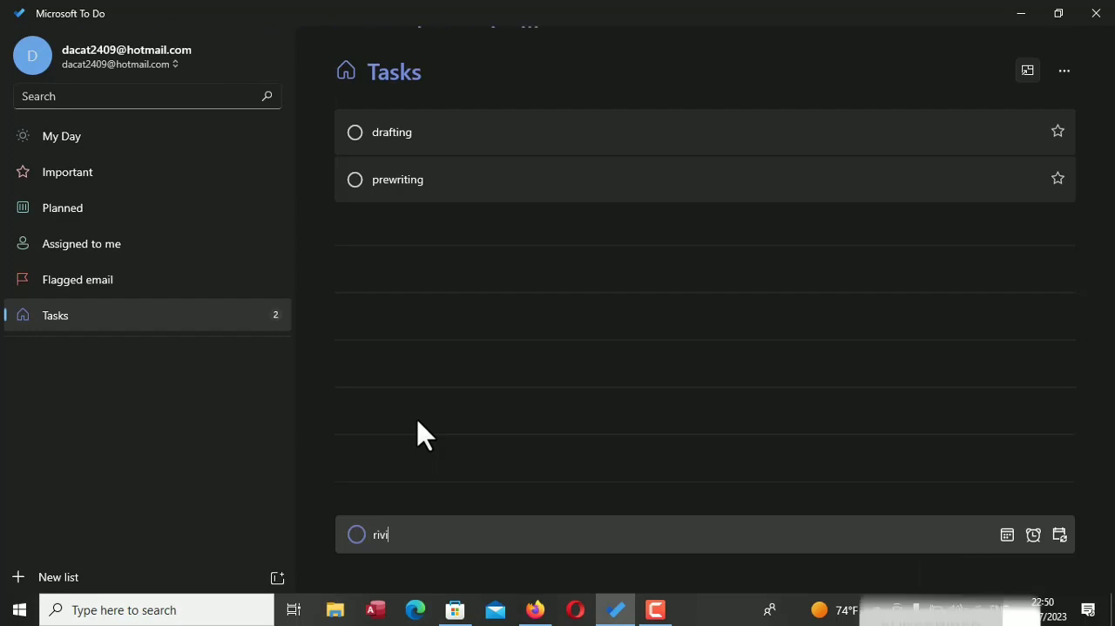
type("sing")
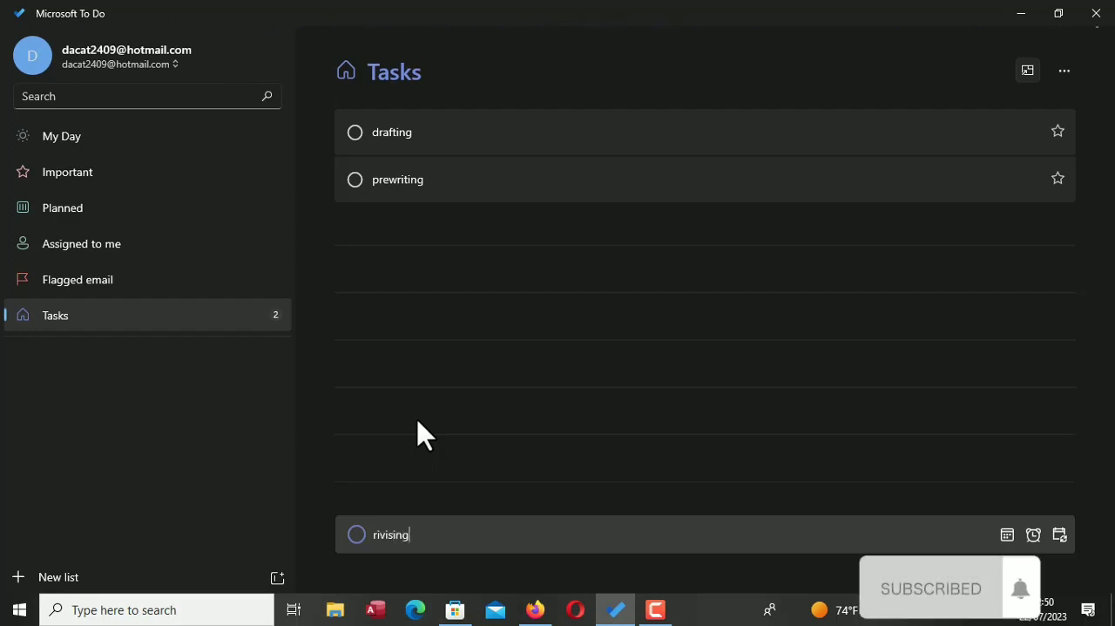
key("Return")
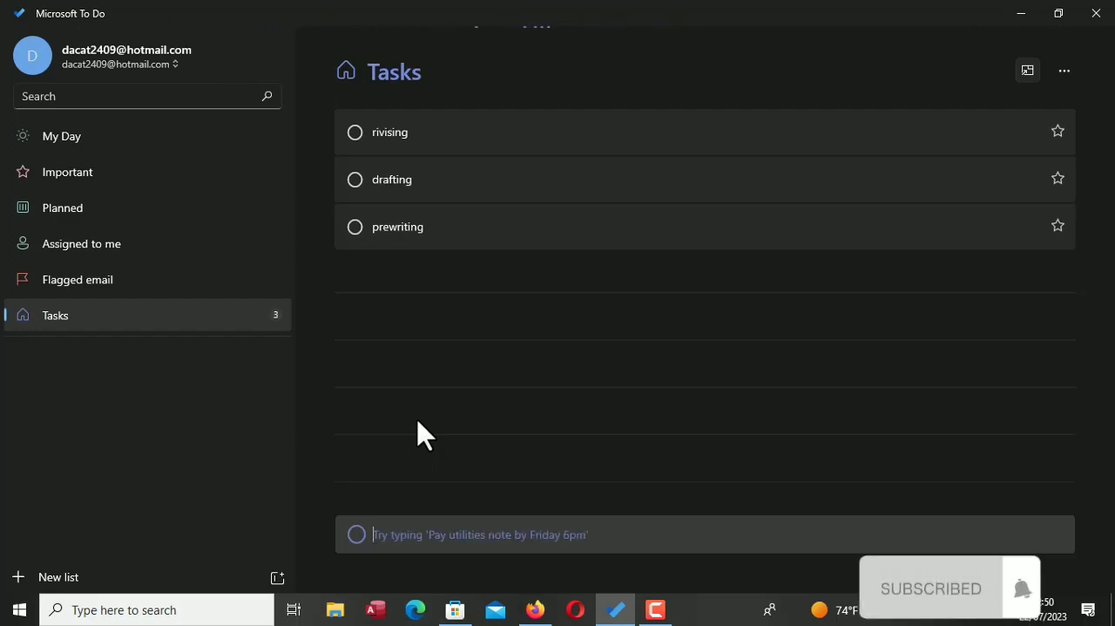
type("editin")
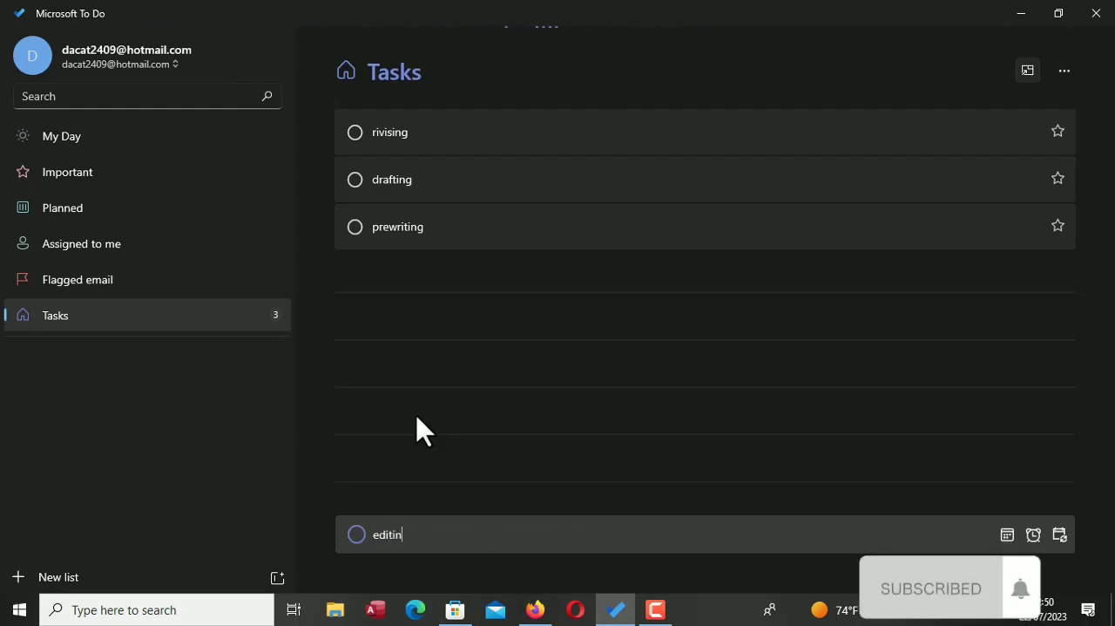
type("g")
key("Return")
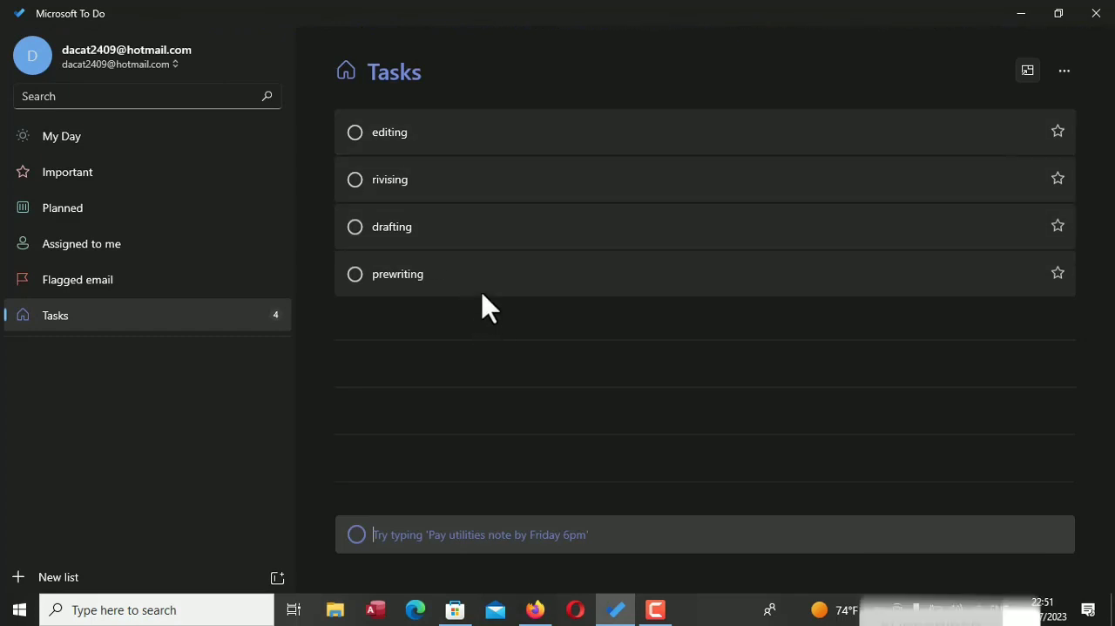
Reorder the tasks from first to last as prewriting, drafting, rivising, editing
left_click(488, 294)
left_click_drag(481, 281, 484, 153)
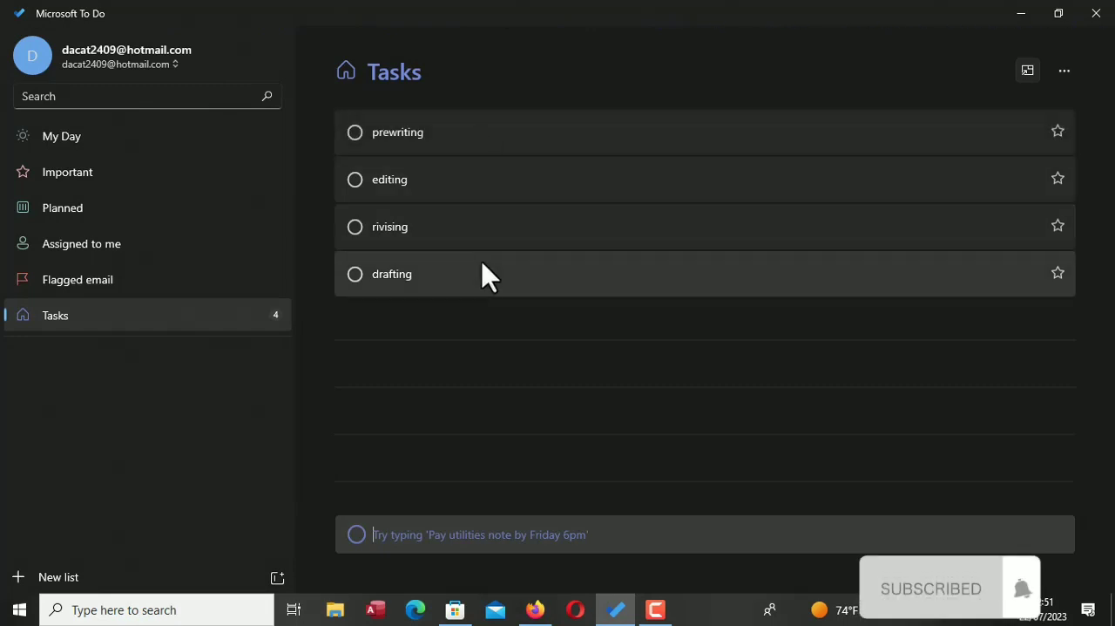
left_click_drag(488, 283, 481, 182)
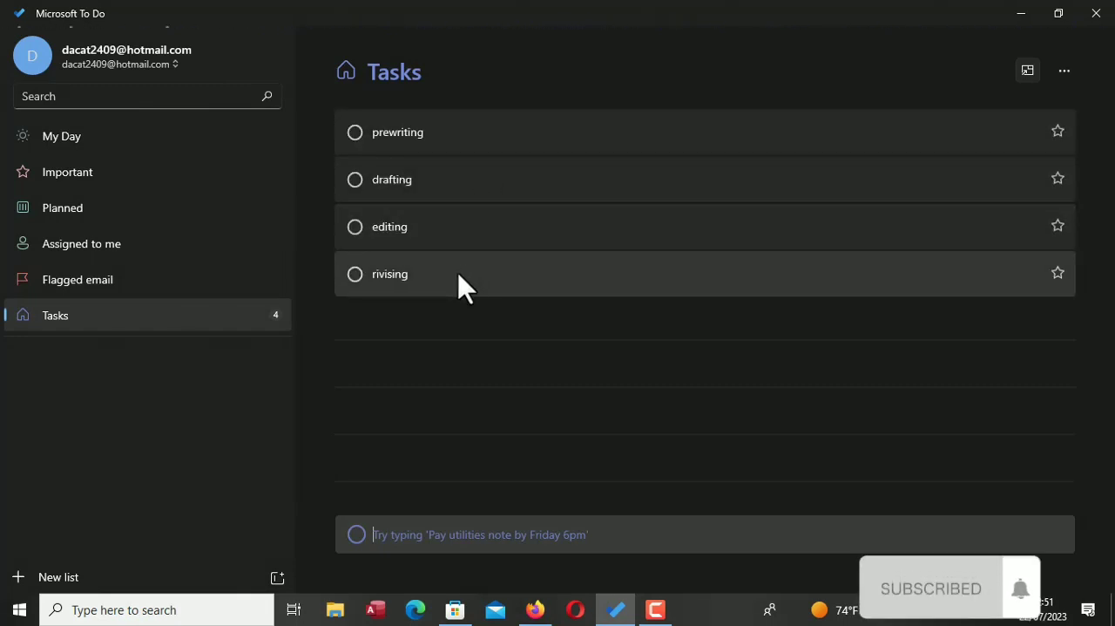
left_click_drag(464, 288, 471, 233)
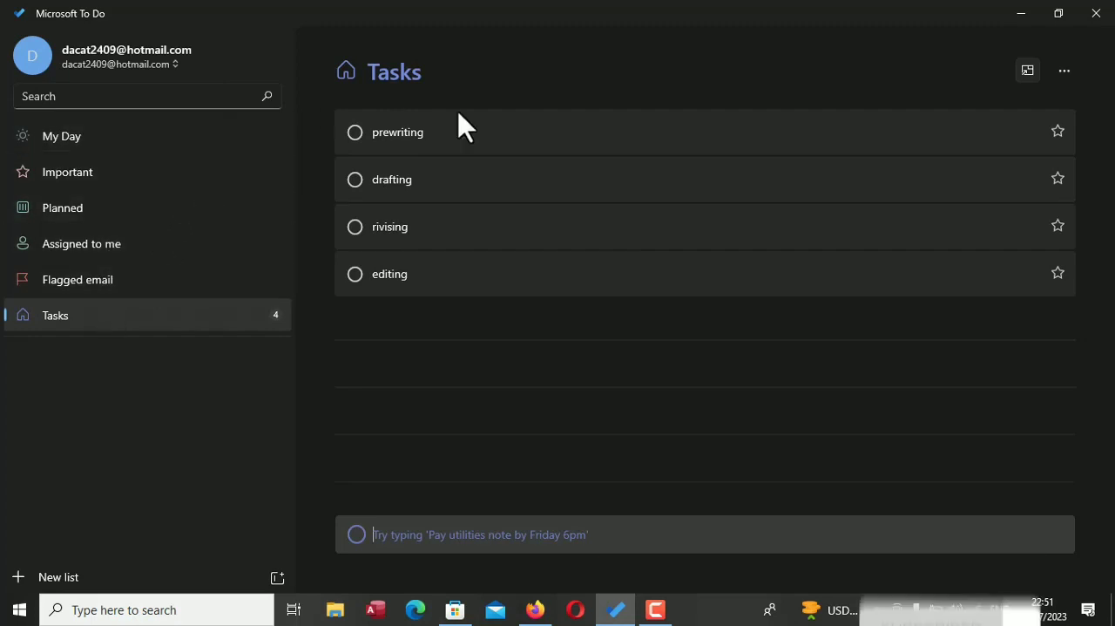
Mark the prewriting task as important and remove the mark again from within the Important list
left_click(1060, 135)
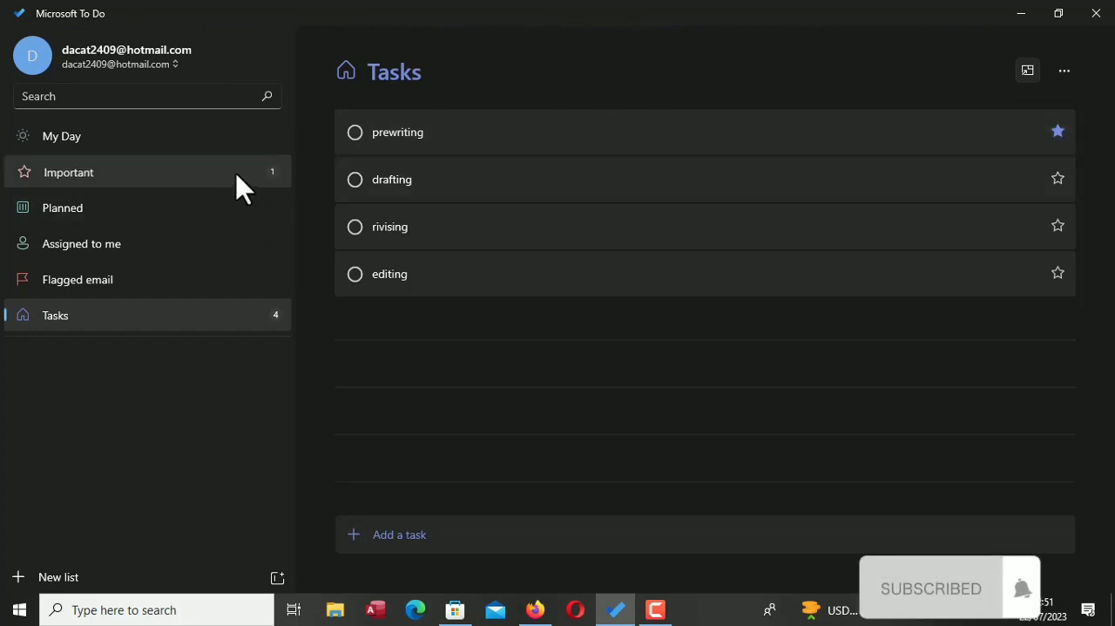
left_click(243, 189)
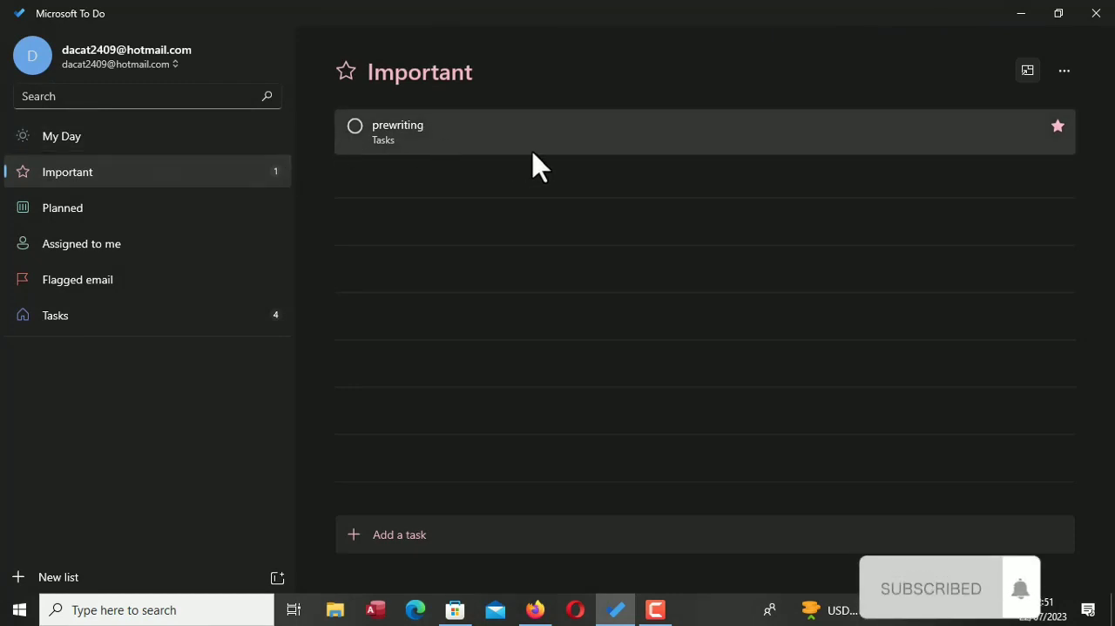
left_click(1059, 128)
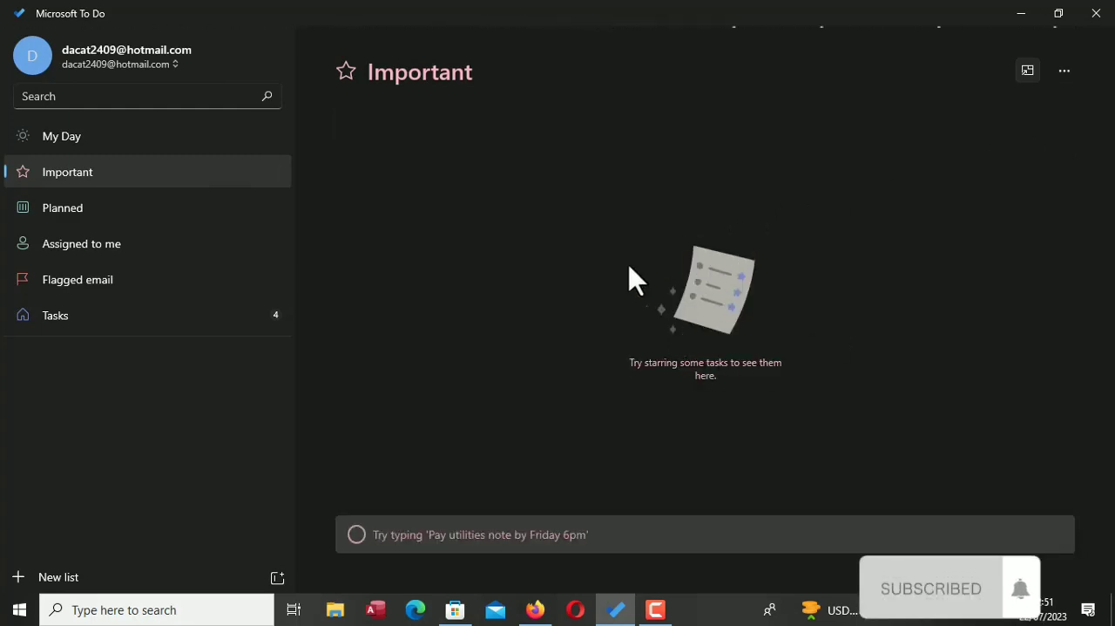
Back in the Tasks list, mark prewriting and drafting as important and clear both marks again
left_click(218, 329)
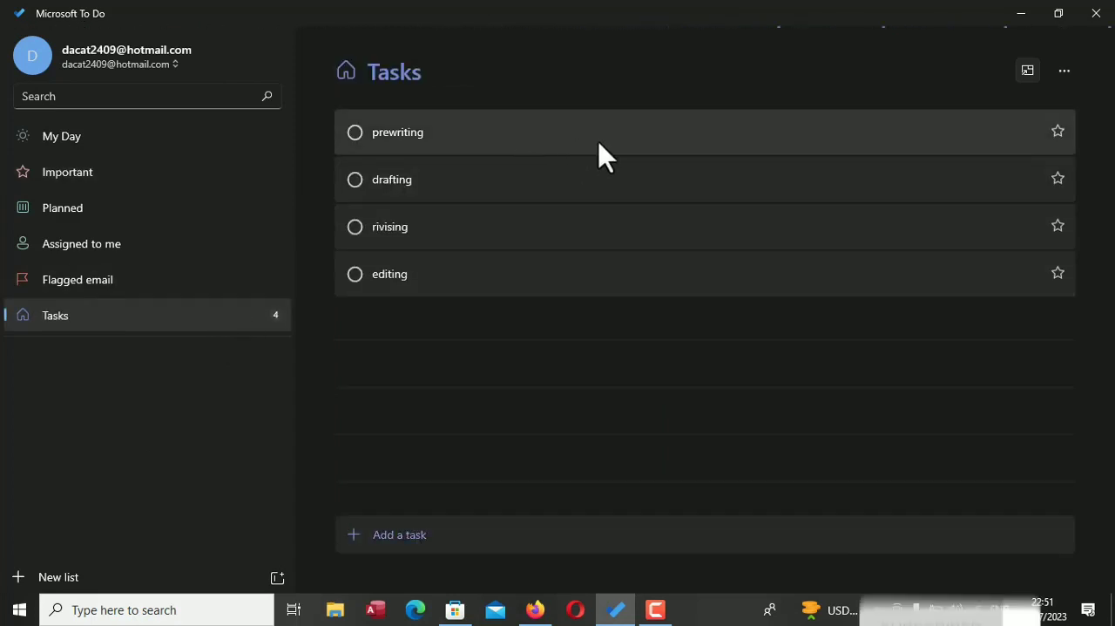
left_click(1058, 132)
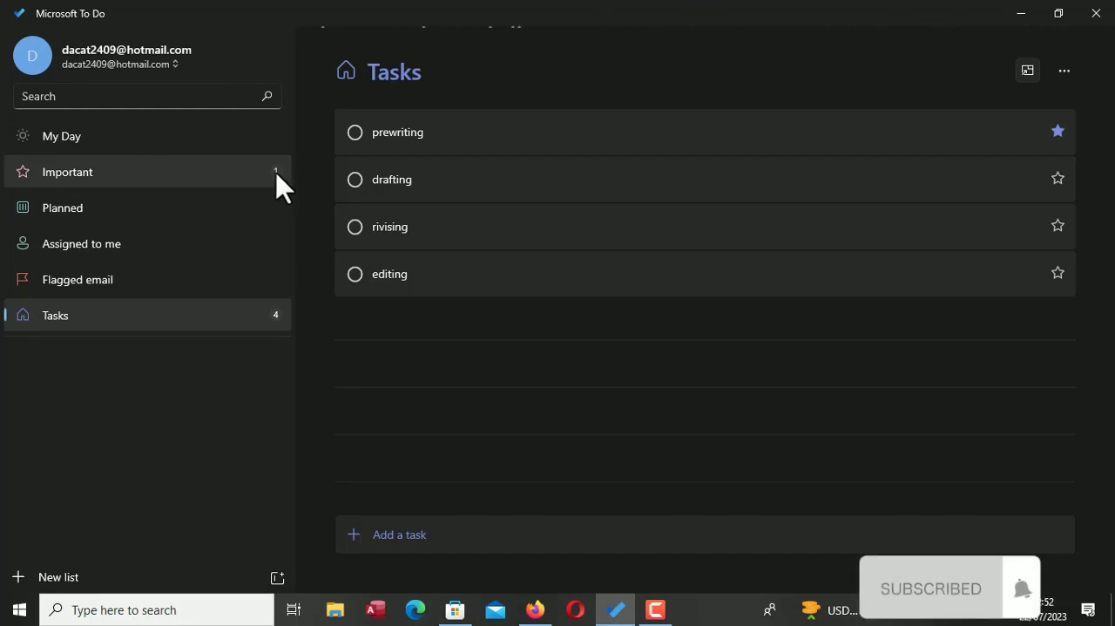
left_click(1058, 180)
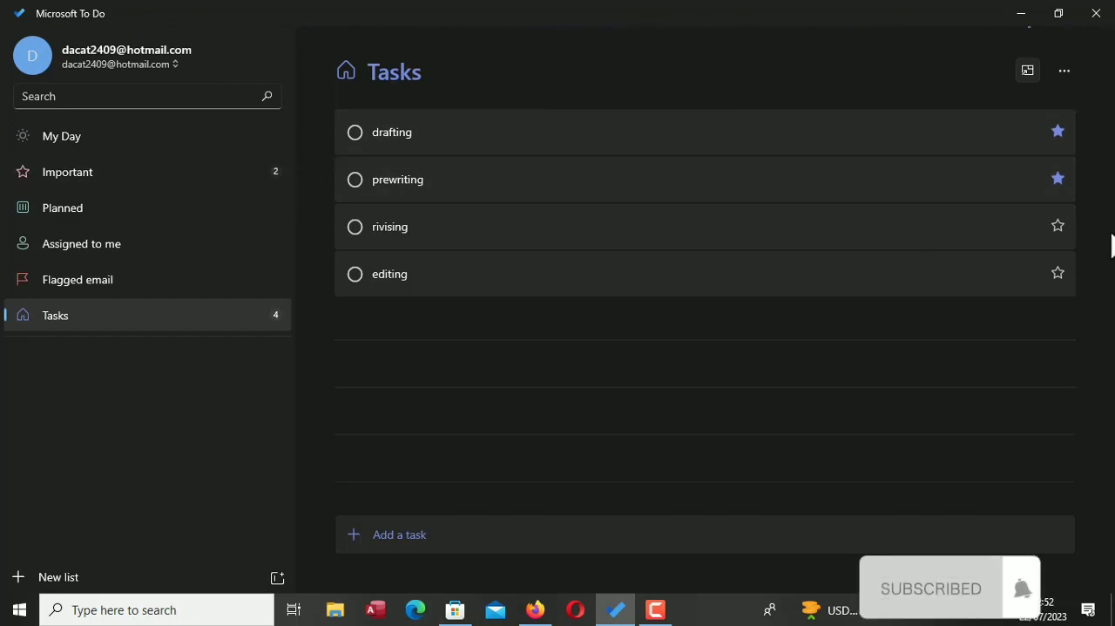
left_click(1058, 180)
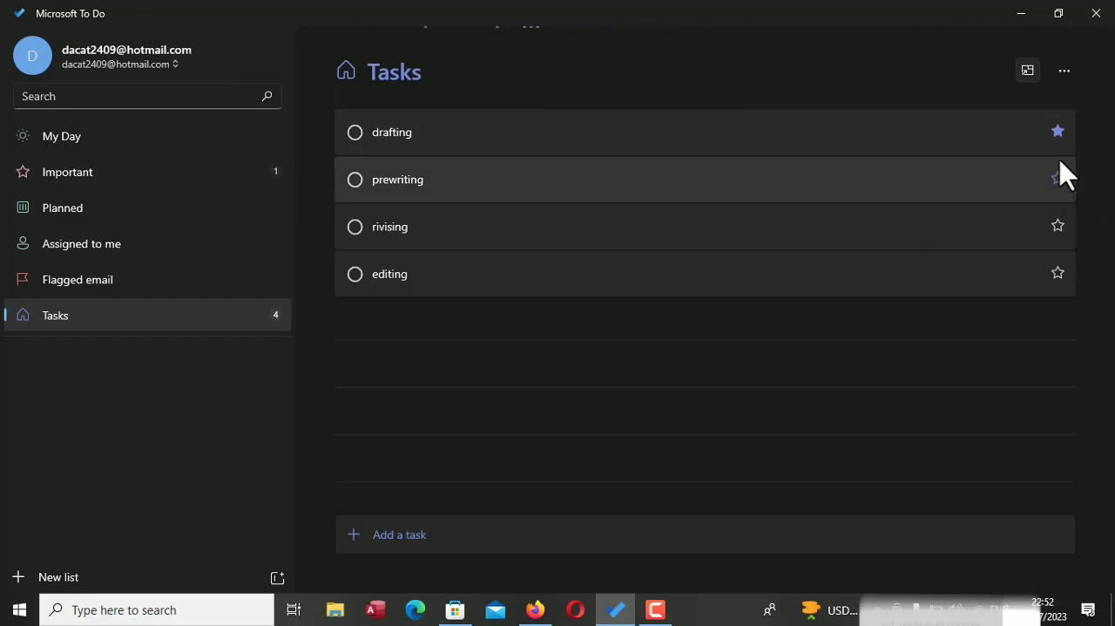
left_click(1058, 132)
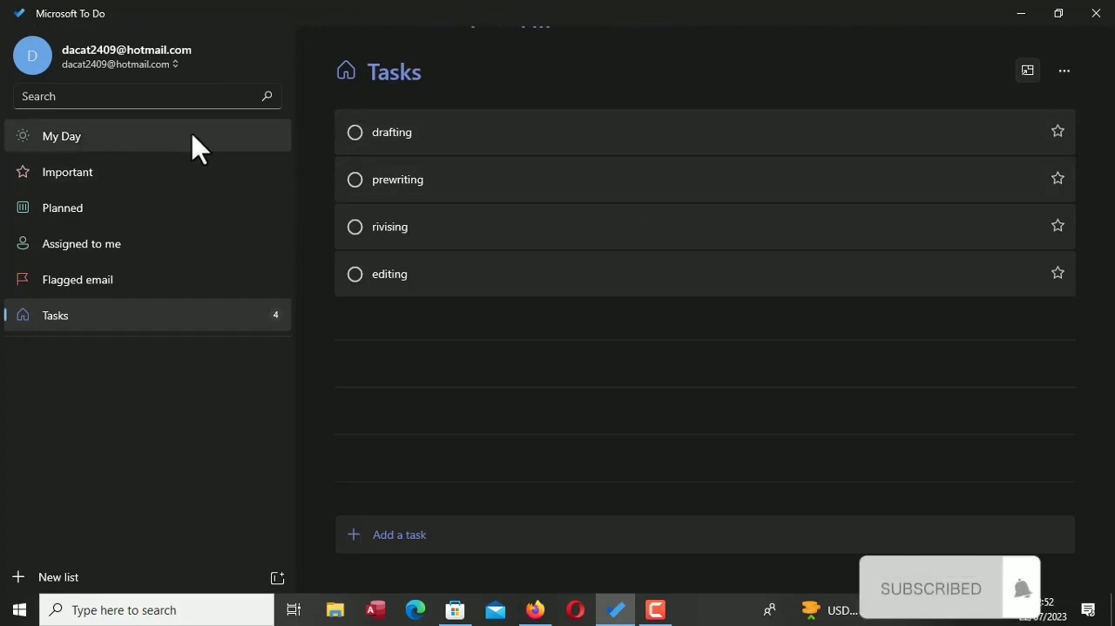
Open the details of the prewriting task and move it above drafting as the first task
left_click(499, 132)
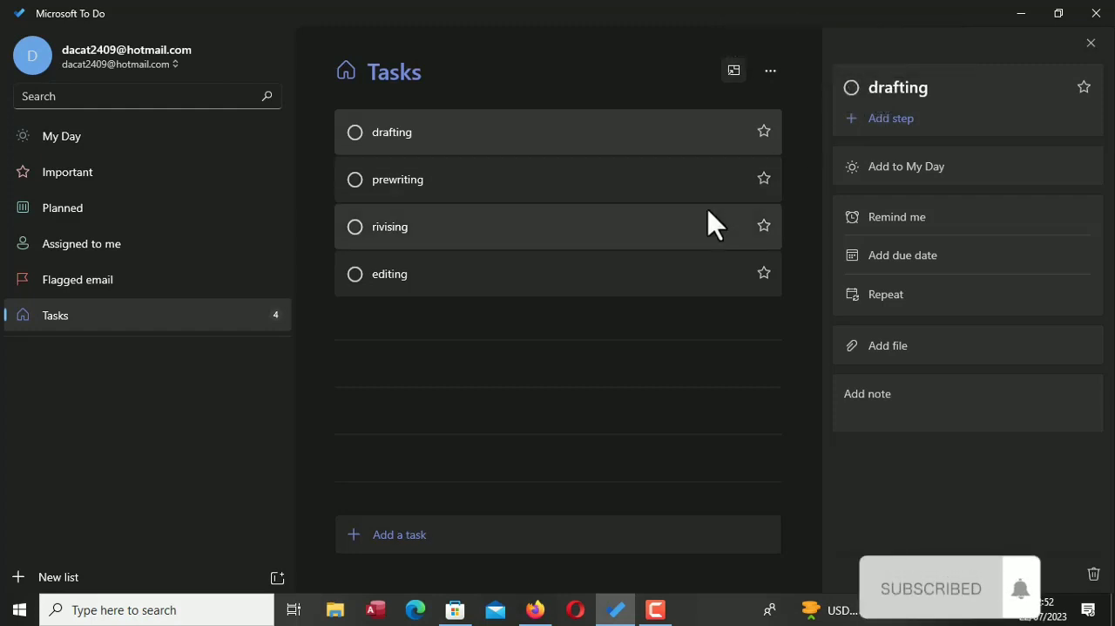
left_click(708, 186)
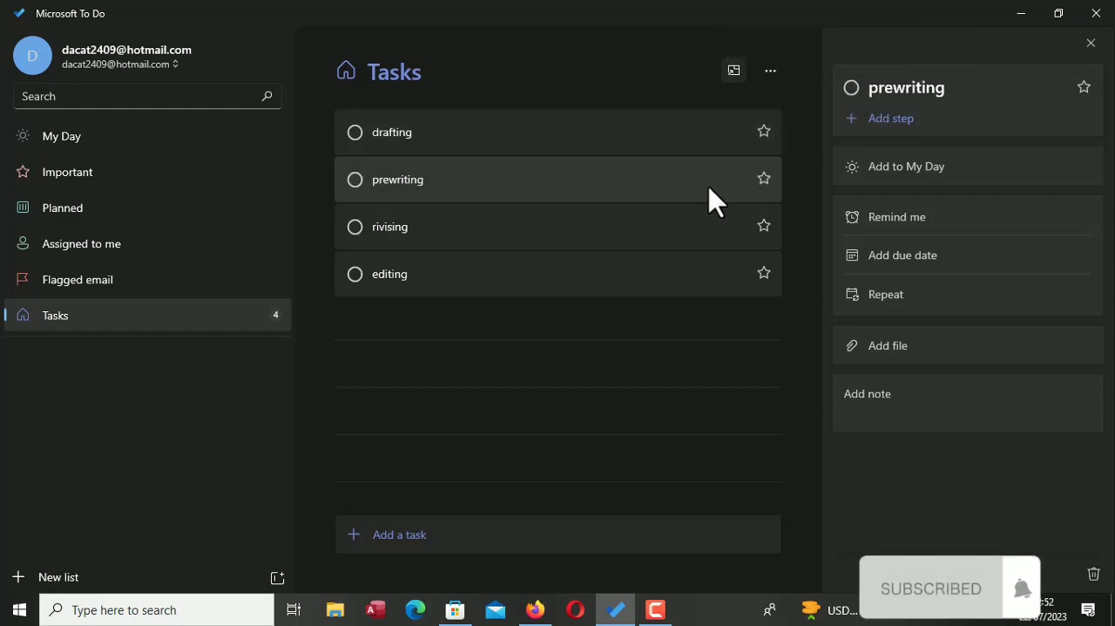
left_click_drag(709, 185, 701, 133)
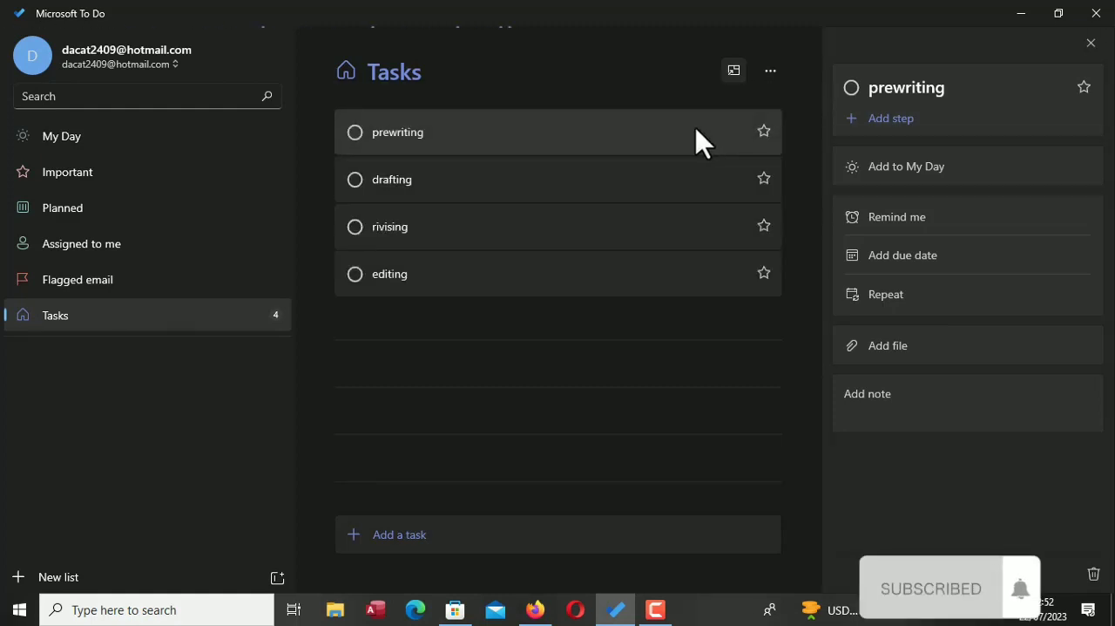
Add the steps "thiking" and "taking notes" to the prewriting task
left_click(899, 118)
type("thiking")
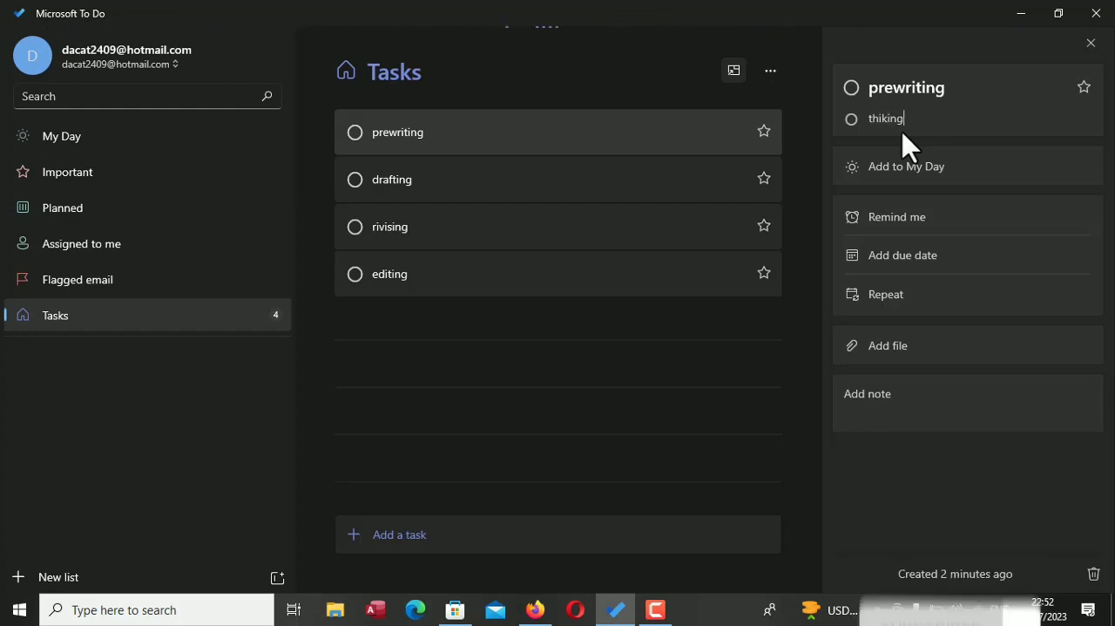
key("Return")
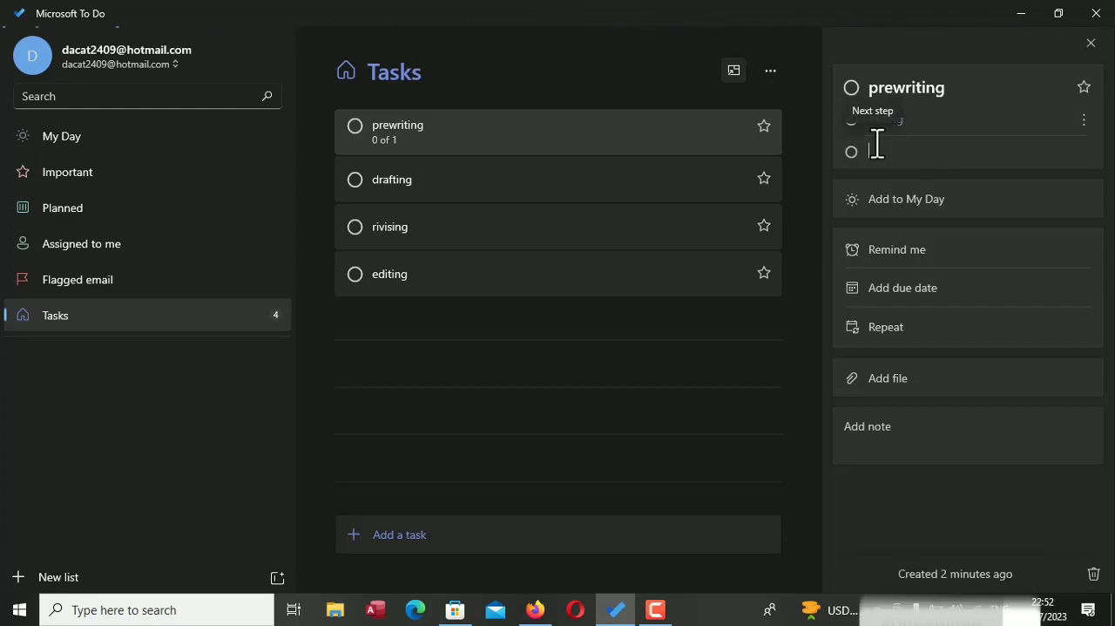
type("takin")
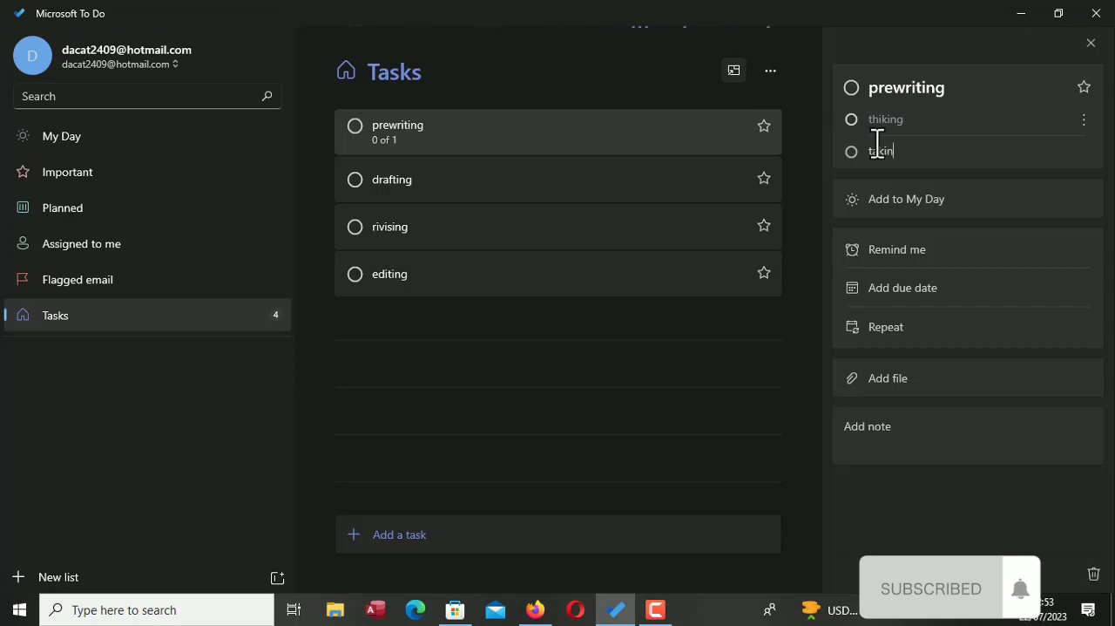
type("g notes")
key("Return")
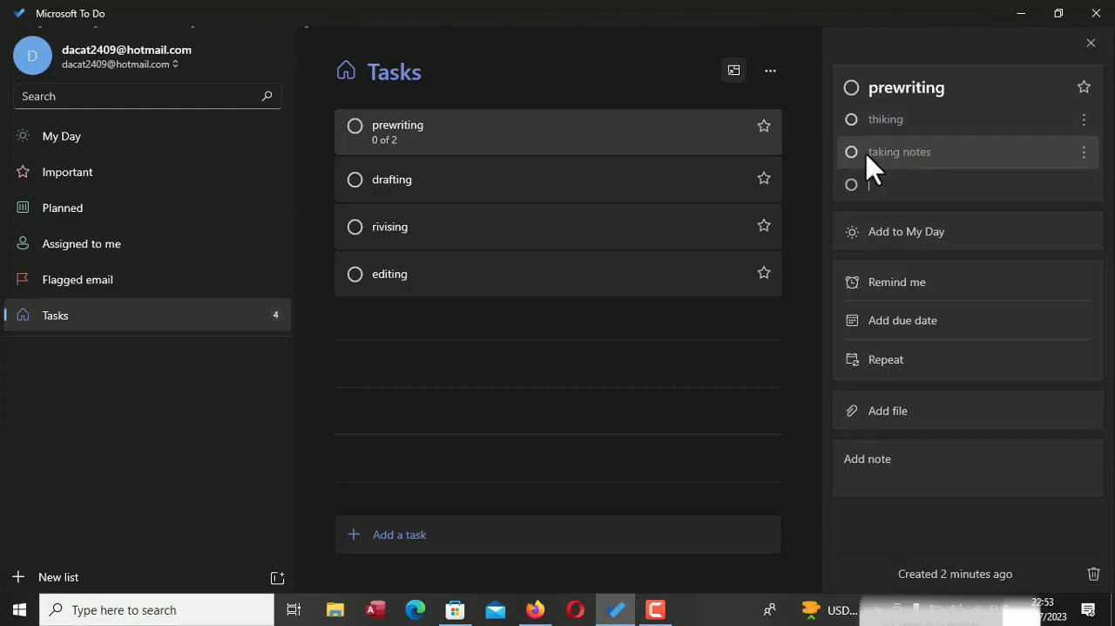
Add a third step named "gathering infomation" to the prewriting task
type("g")
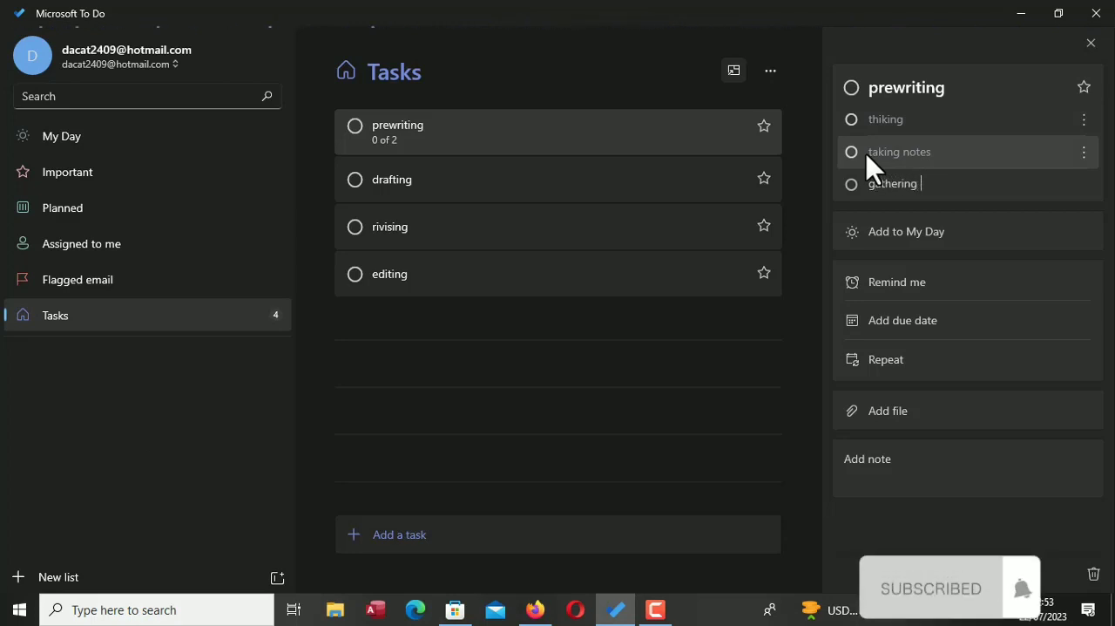
type("etthering in")
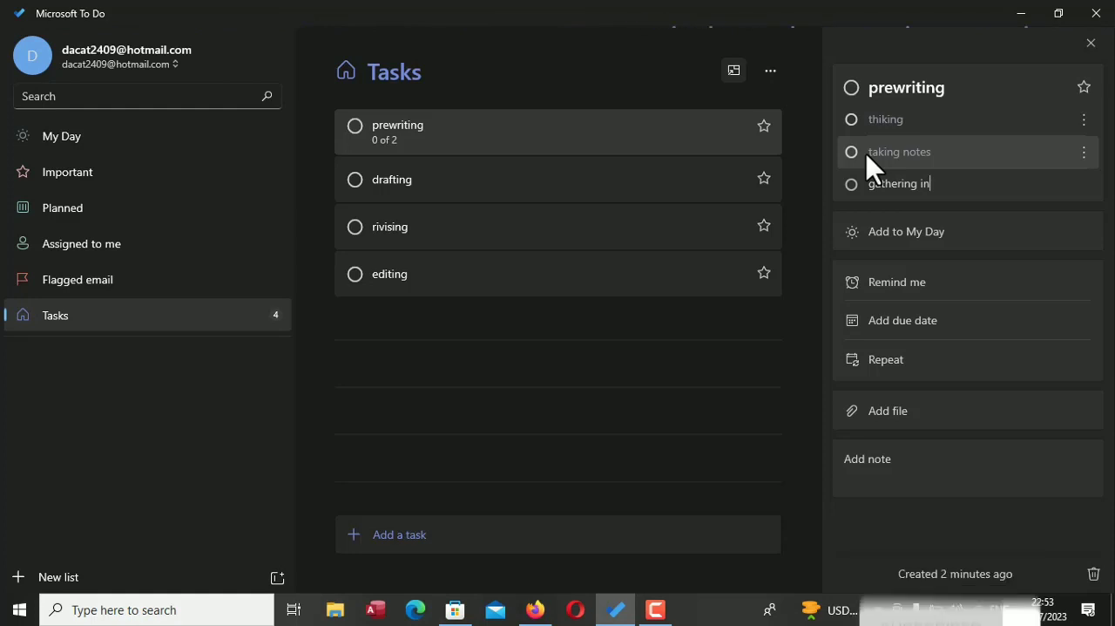
type("fomation")
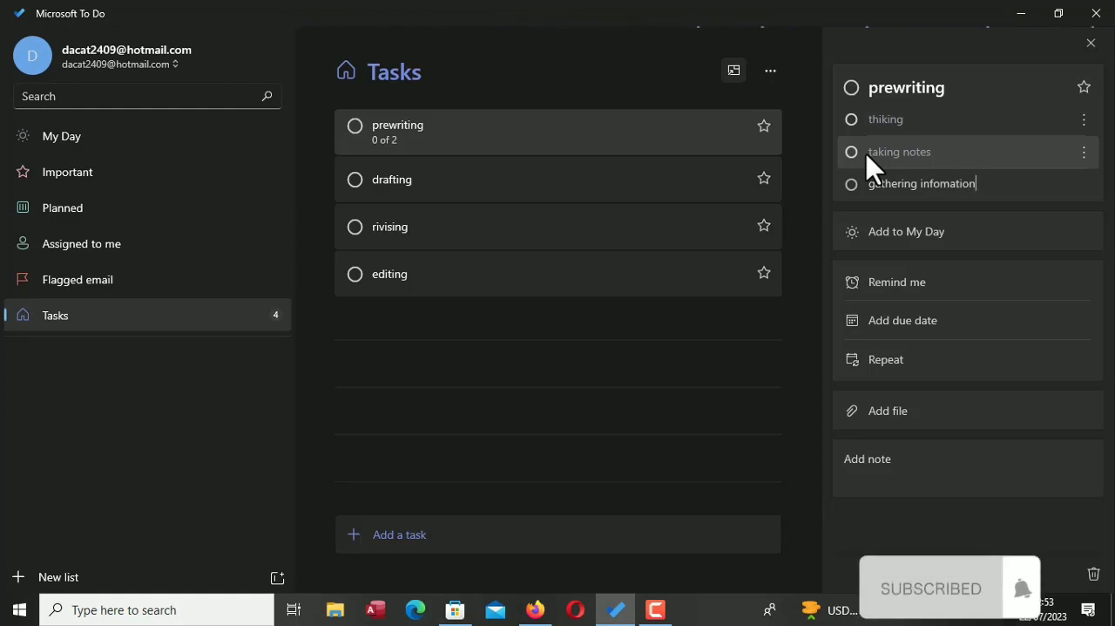
key("Return")
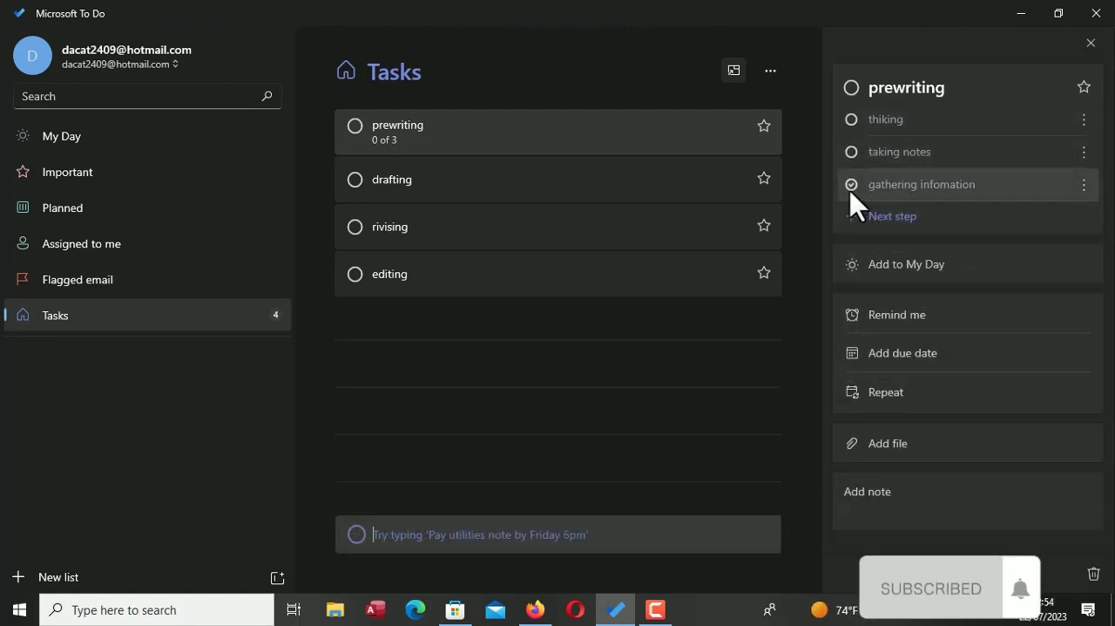
Mark the steps "thiking", "taking notes" and "gathering infomation" of the prewriting task as completed
left_click(851, 120)
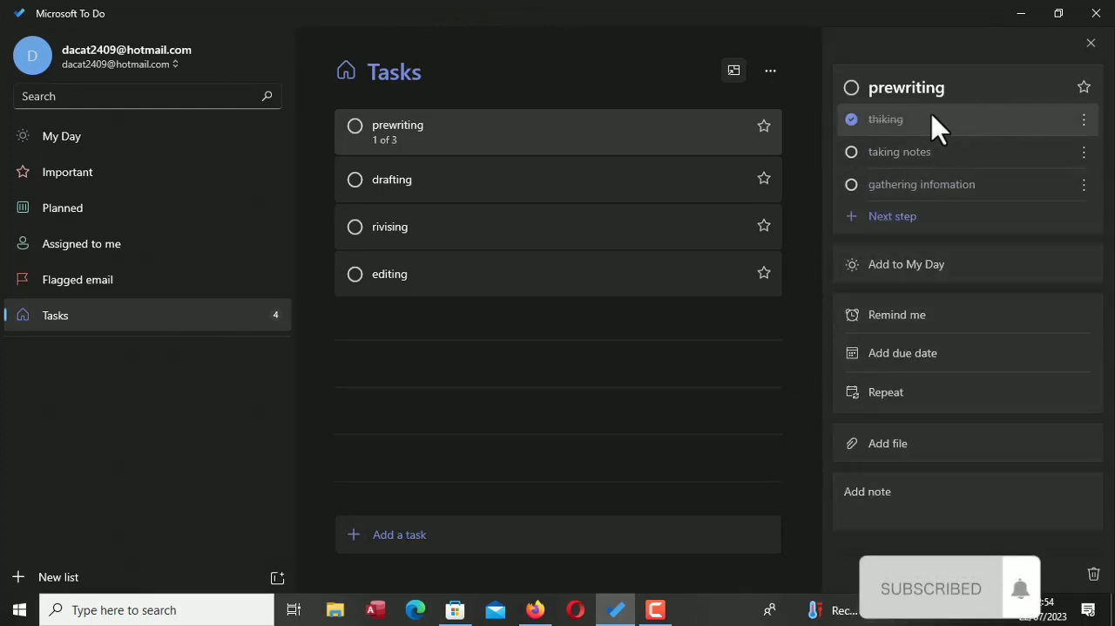
left_click(852, 154)
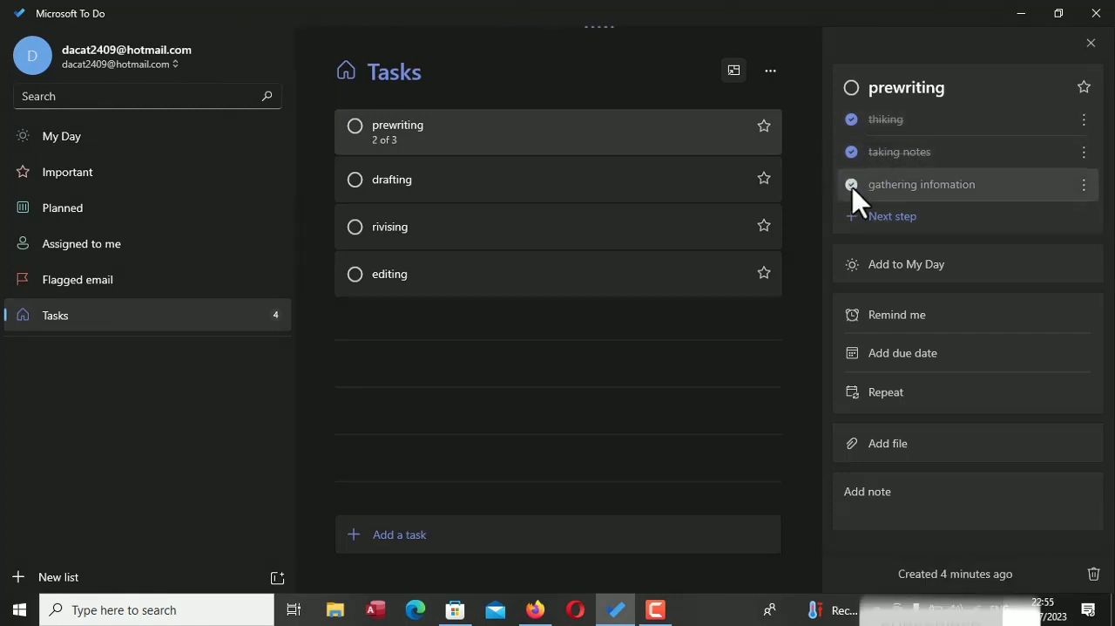
left_click(853, 185)
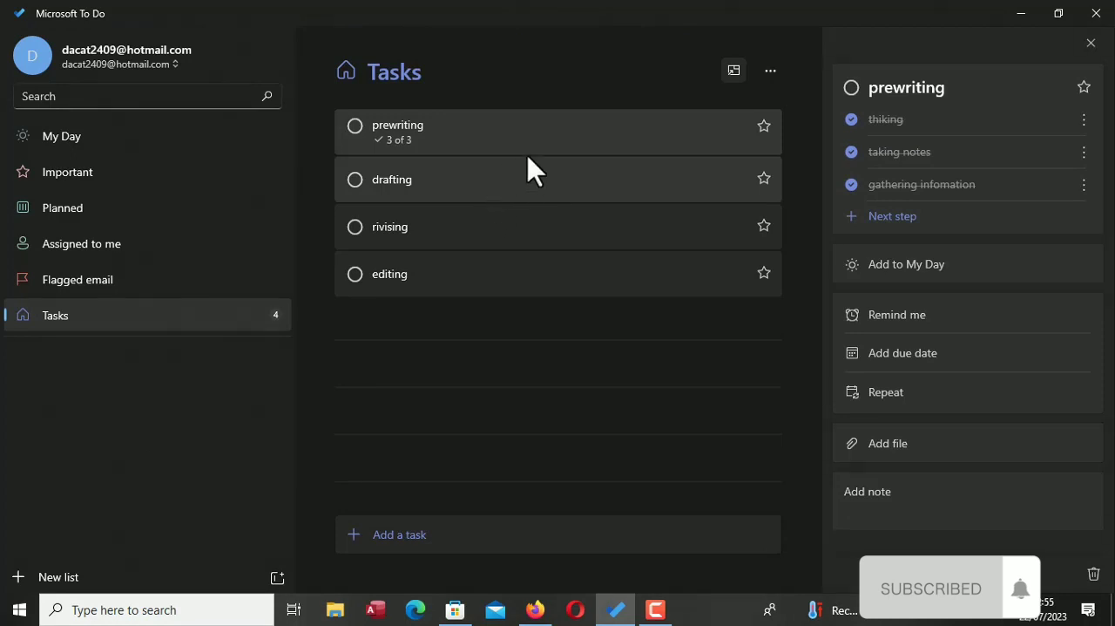
Mark the whole prewriting task as completed and reopen it
left_click(355, 130)
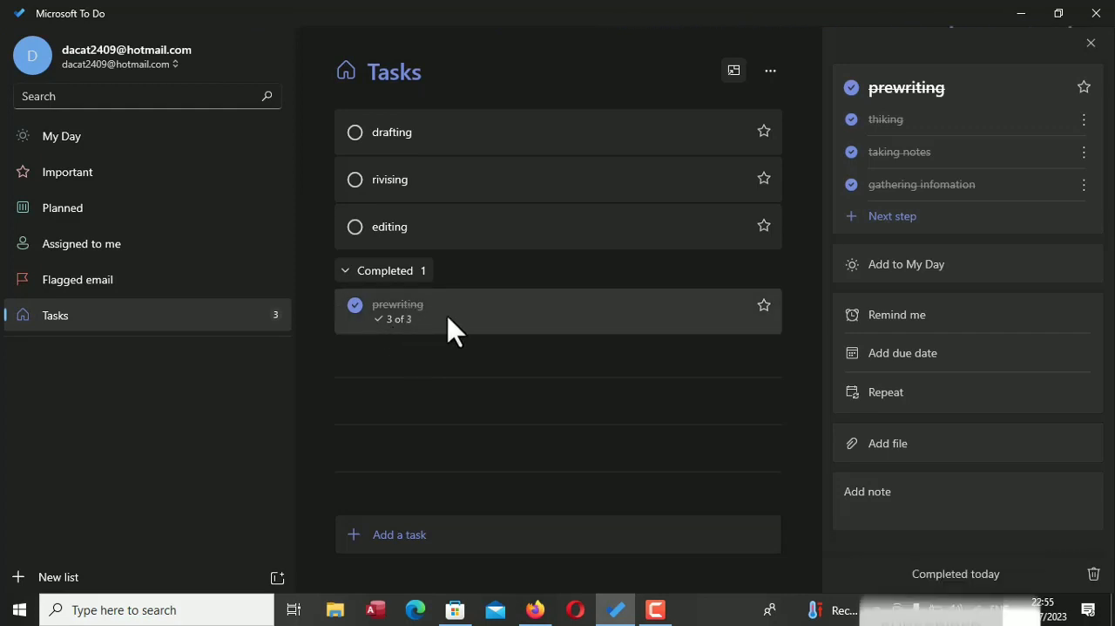
left_click(356, 305)
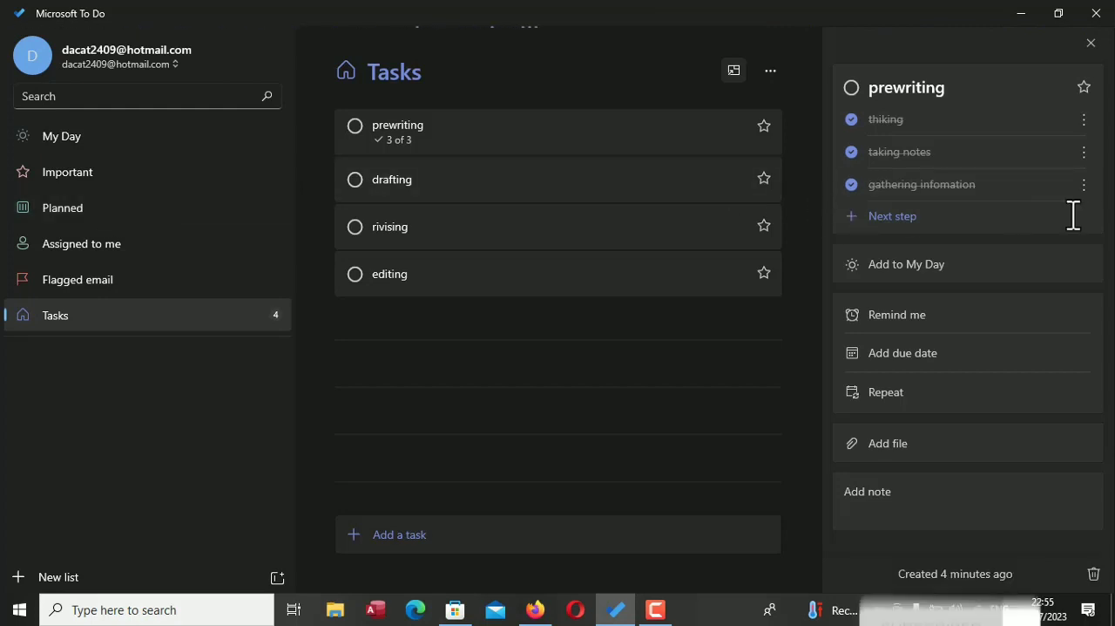
Give the prewriting task a due date of next week, Mon 24 Jul, and return it to the open tasks
left_click(927, 352)
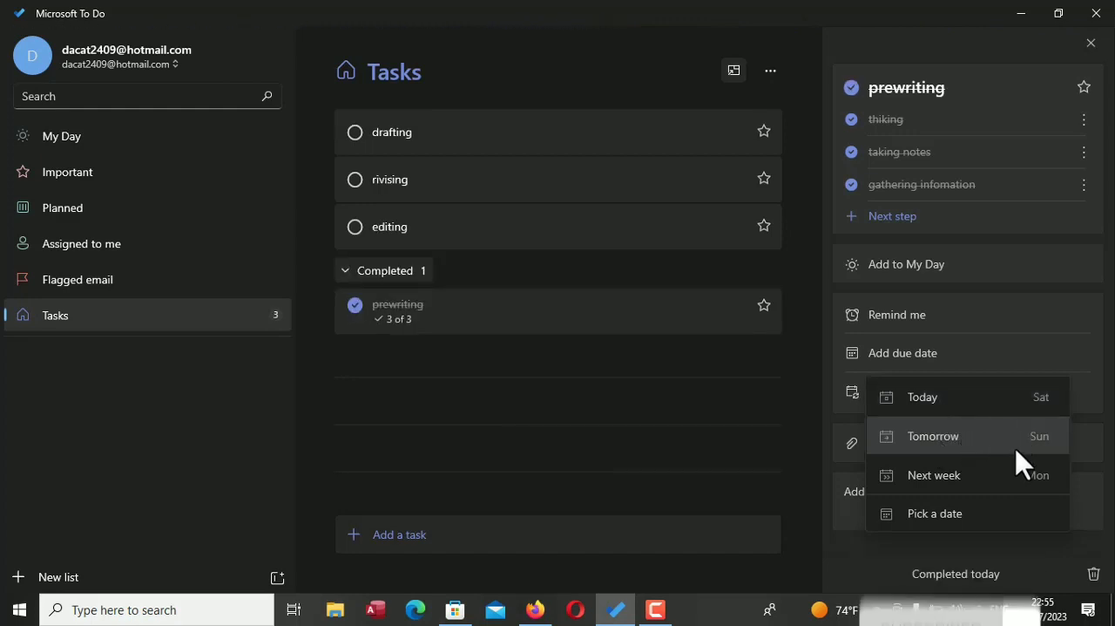
left_click(946, 491)
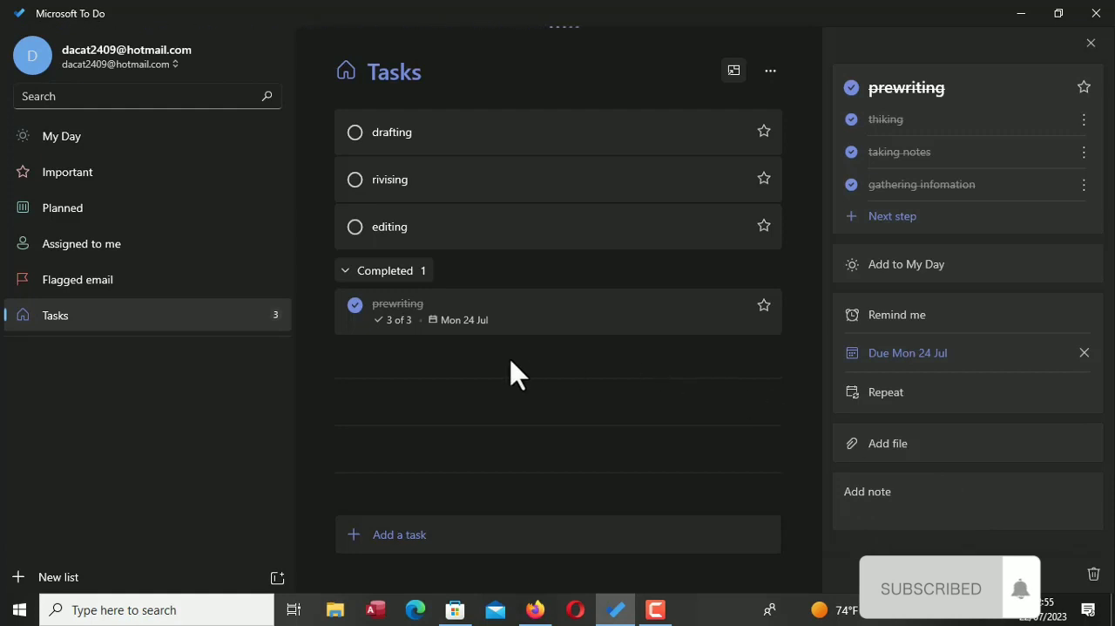
left_click(356, 305)
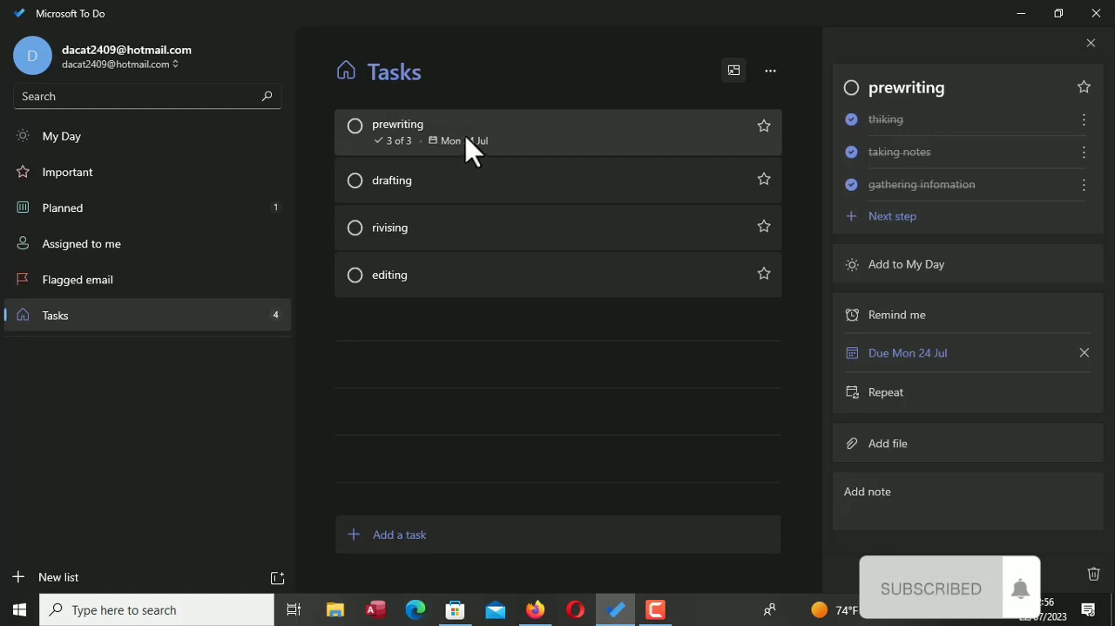
From the Planned list, set a reminder on the prewriting task for 23 July 2023 at 23:00
left_click(165, 214)
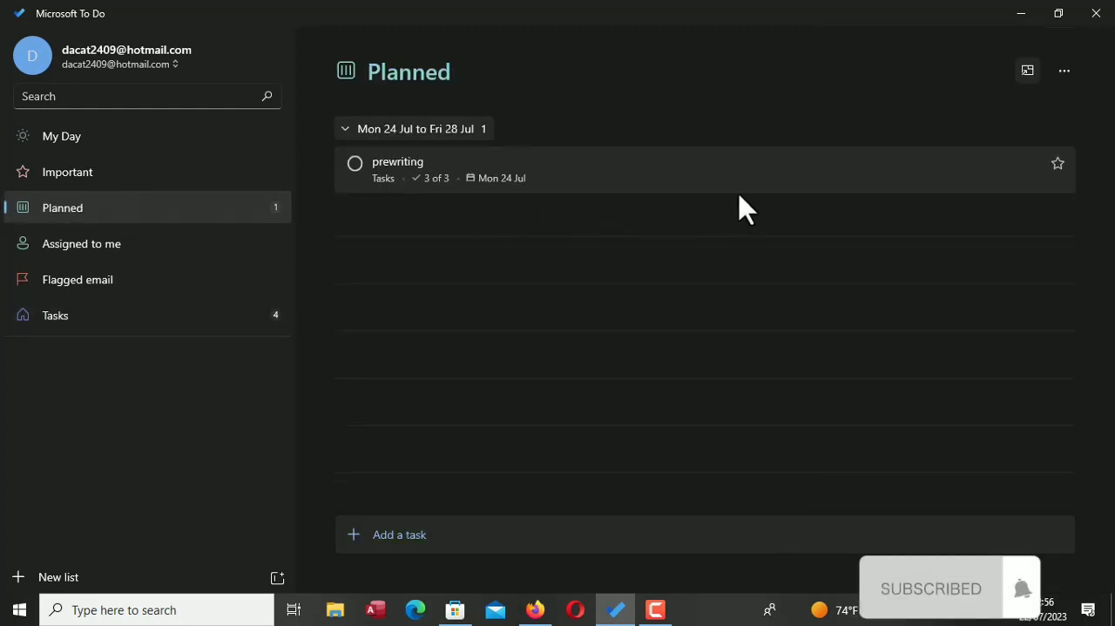
left_click(760, 183)
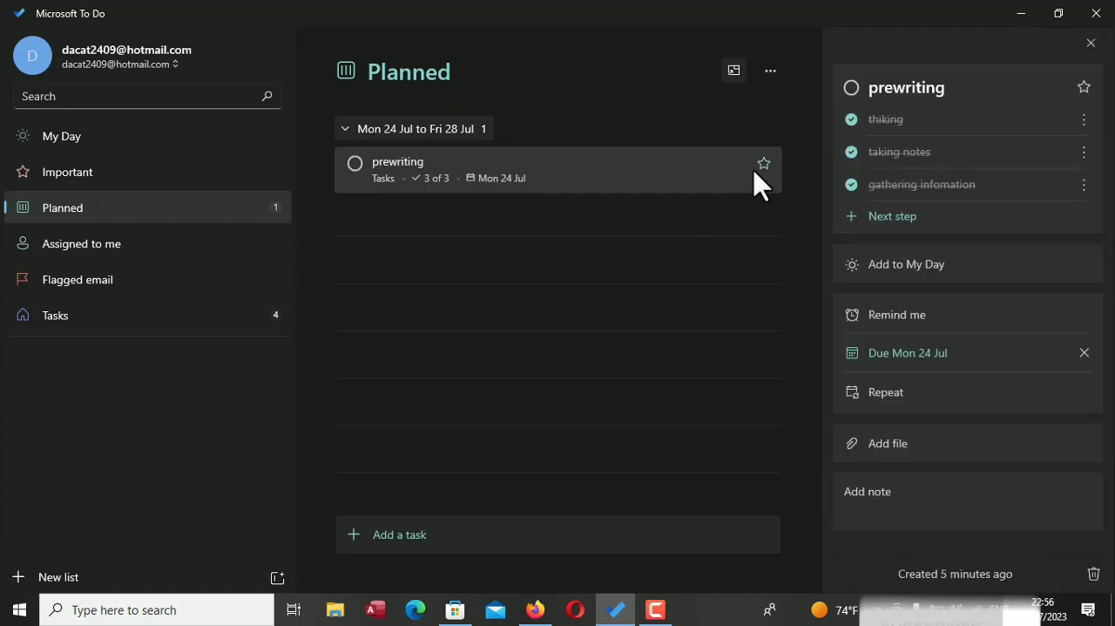
left_click(936, 319)
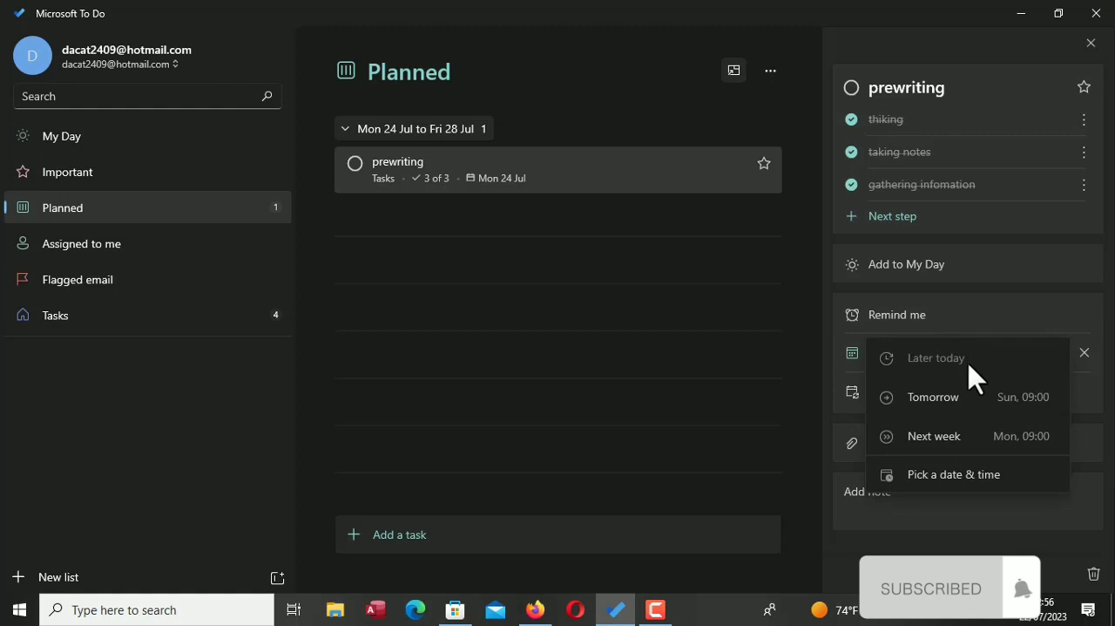
left_click(975, 485)
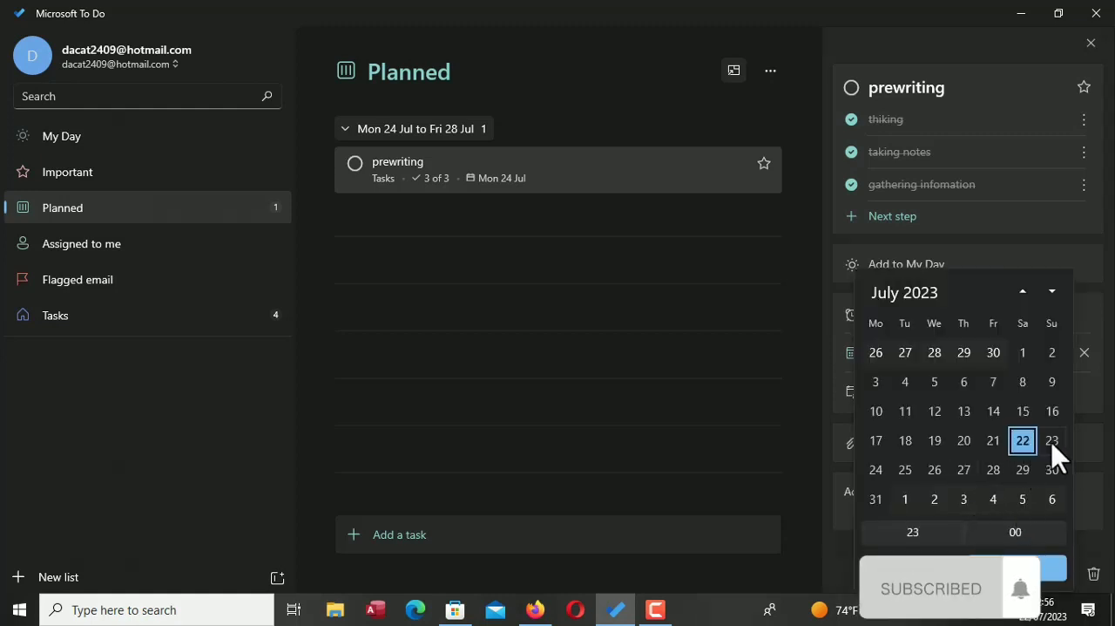
left_click(1058, 446)
left_click(1042, 575)
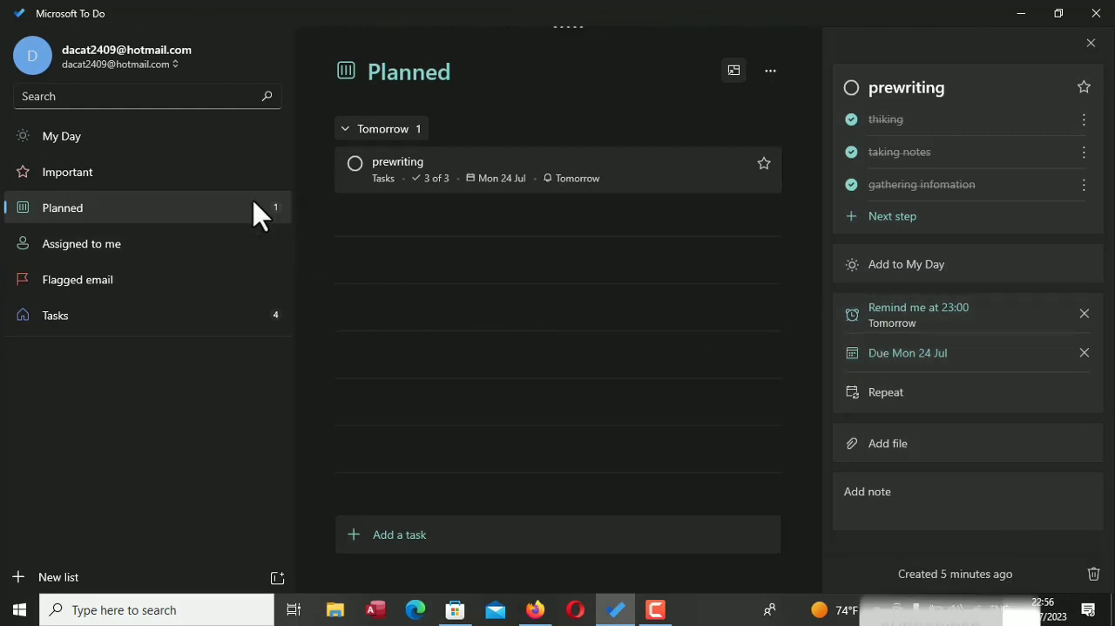
Make the prewriting task repeat every 2 days and mark it as important
left_click(911, 399)
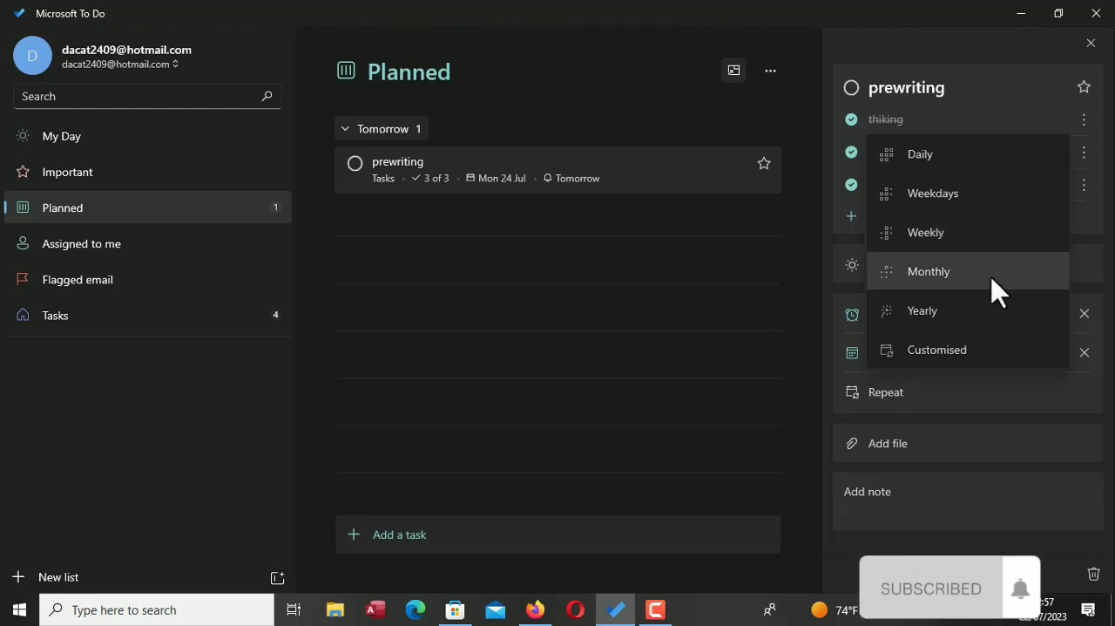
left_click(950, 352)
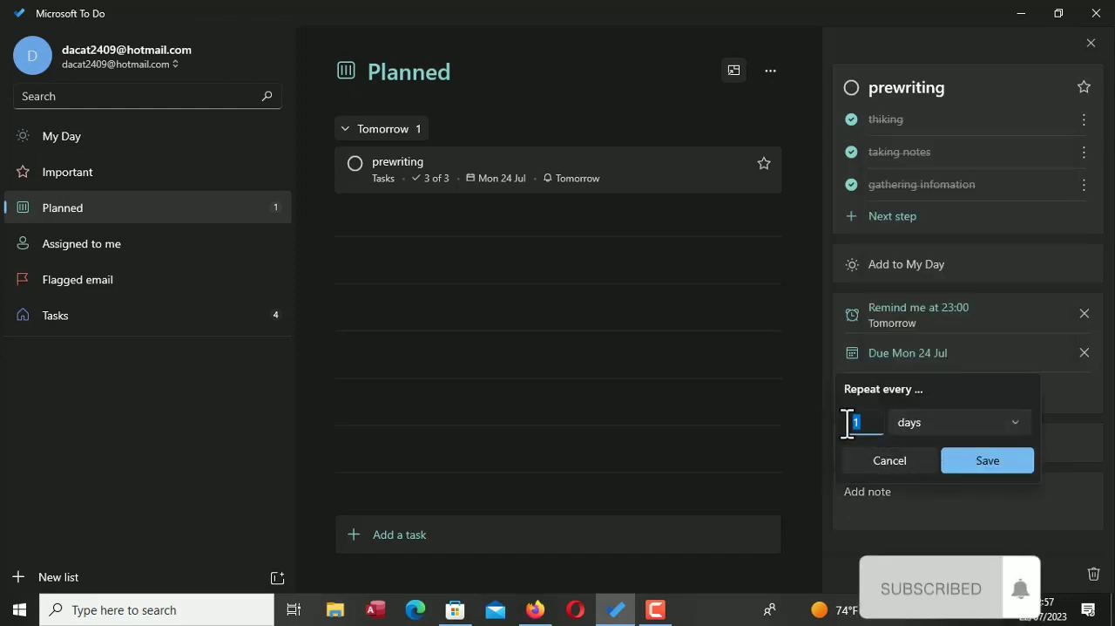
type("2")
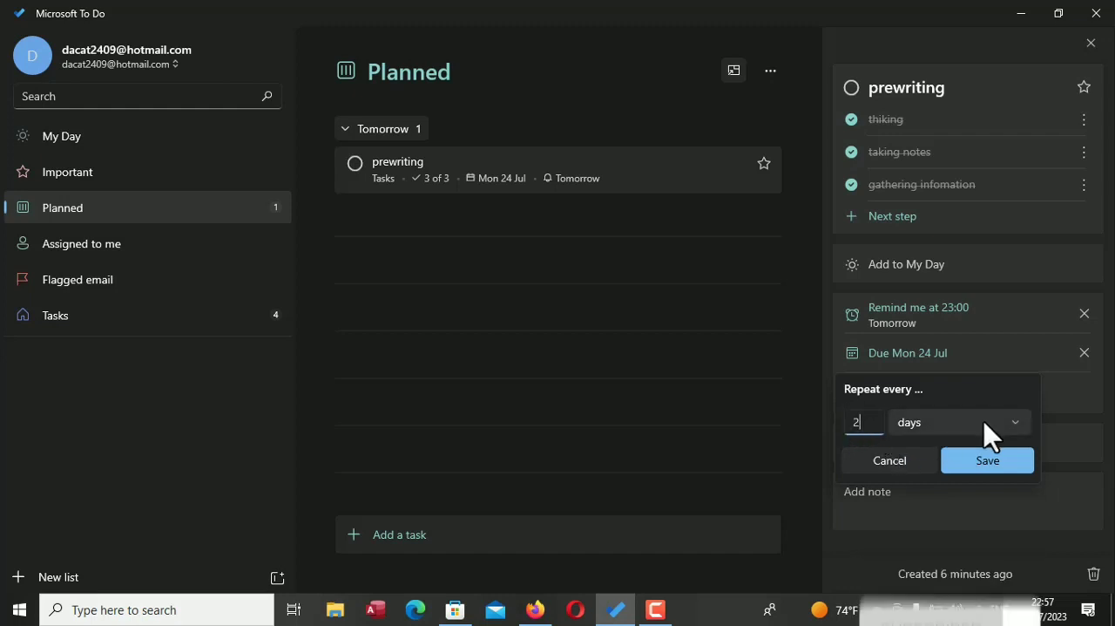
left_click(1002, 462)
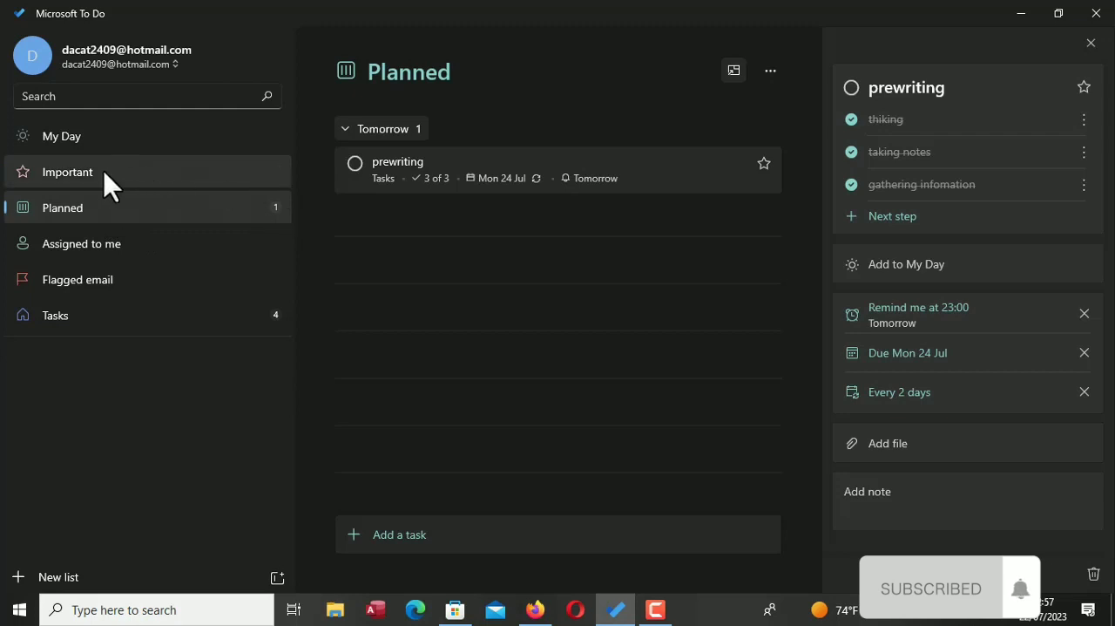
left_click(764, 164)
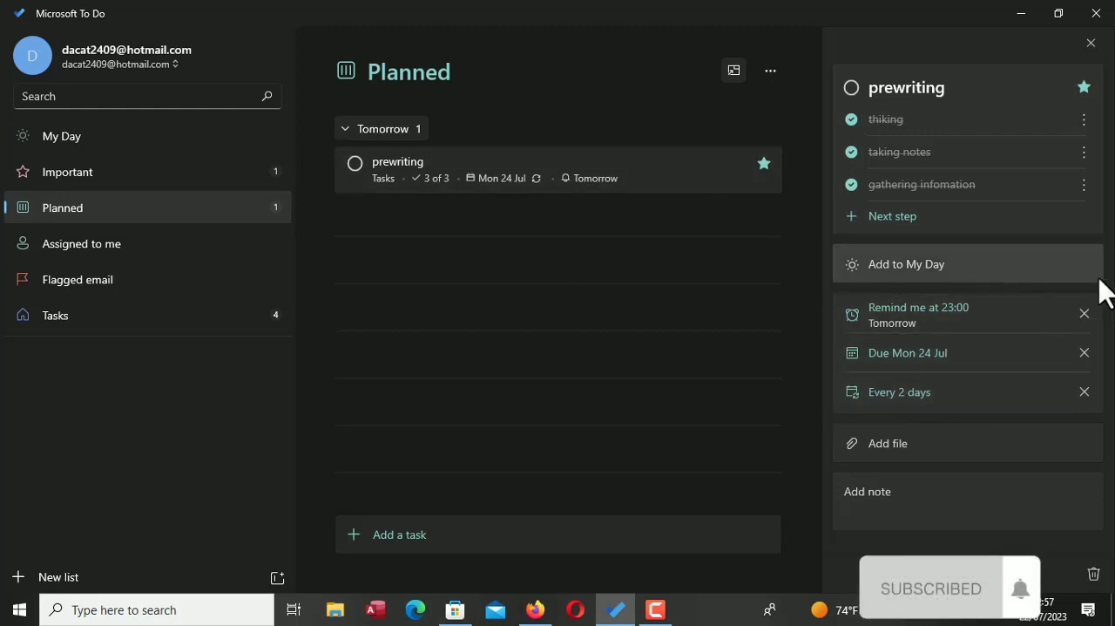
Attach the "What is an Arra" PDF from the Pictures folder to the prewriting task
left_click(852, 446)
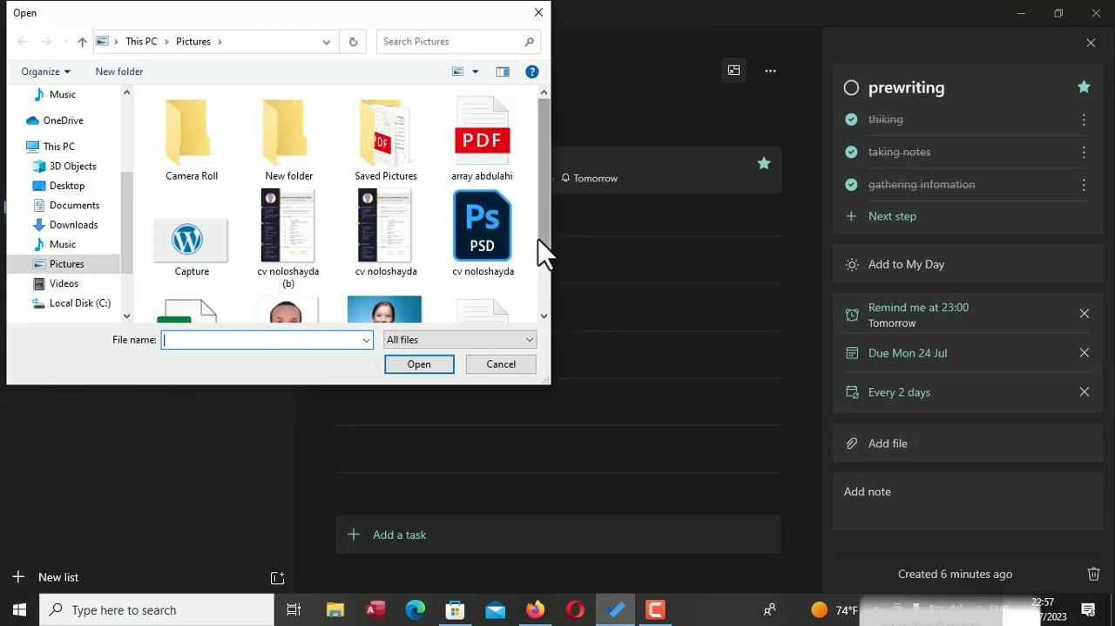
left_click_drag(542, 251, 549, 331)
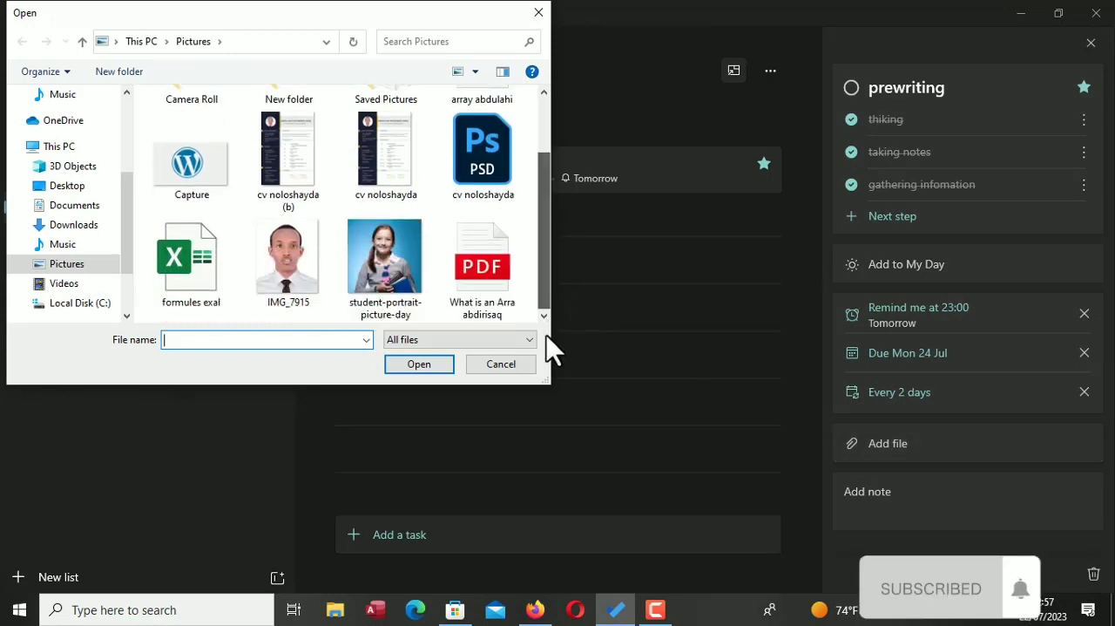
left_click(490, 271)
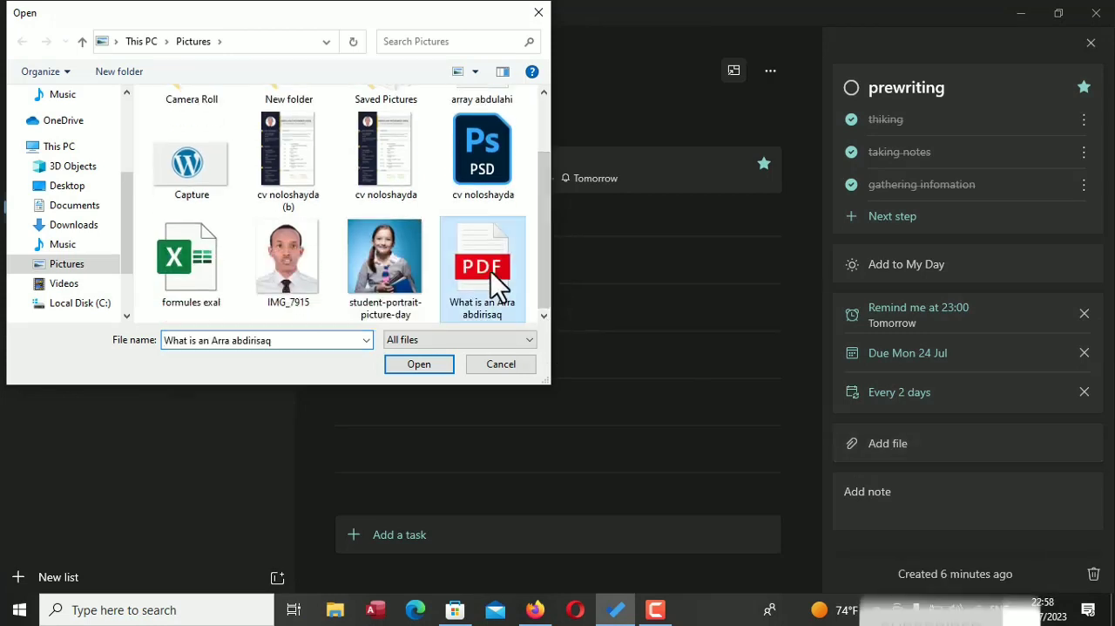
left_click(440, 366)
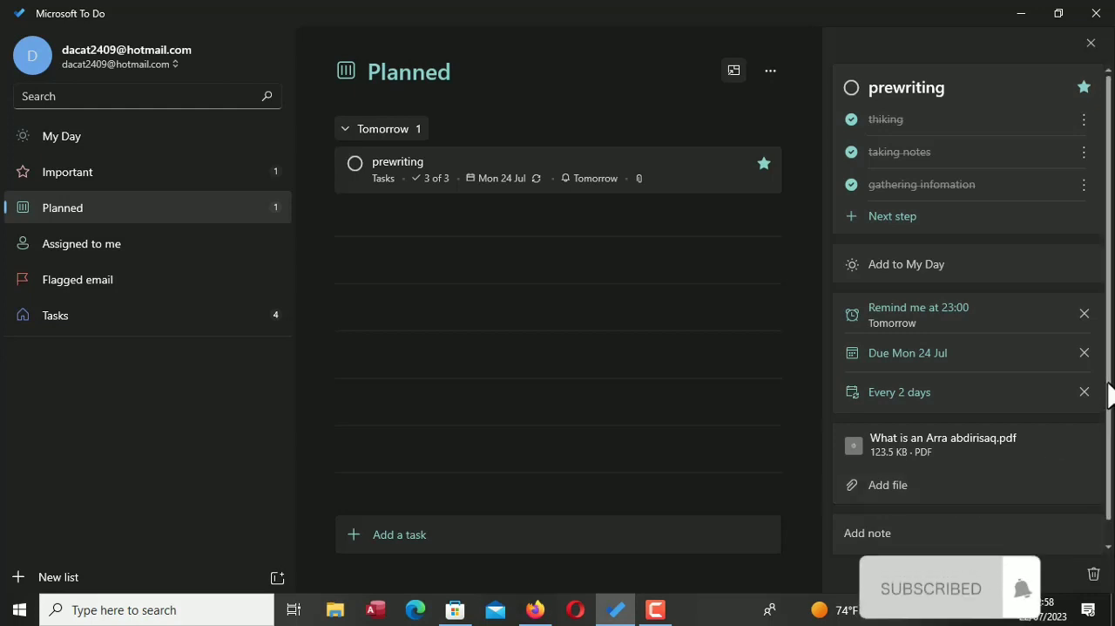
Add the note "prewiting" to the prewriting task
left_click_drag(1110, 397, 1110, 471)
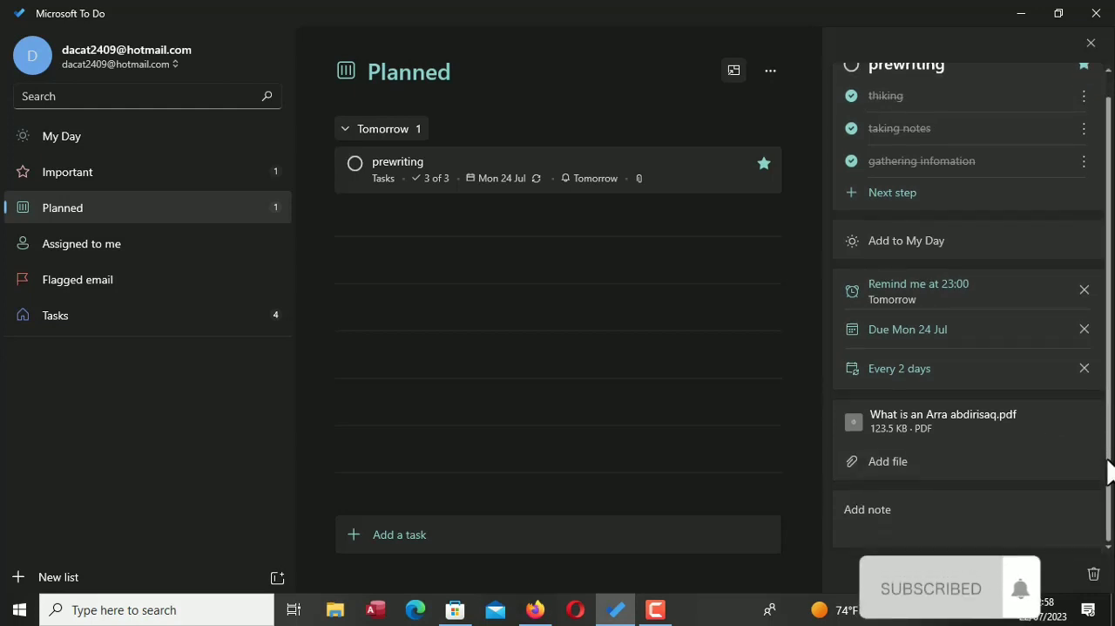
left_click(995, 511)
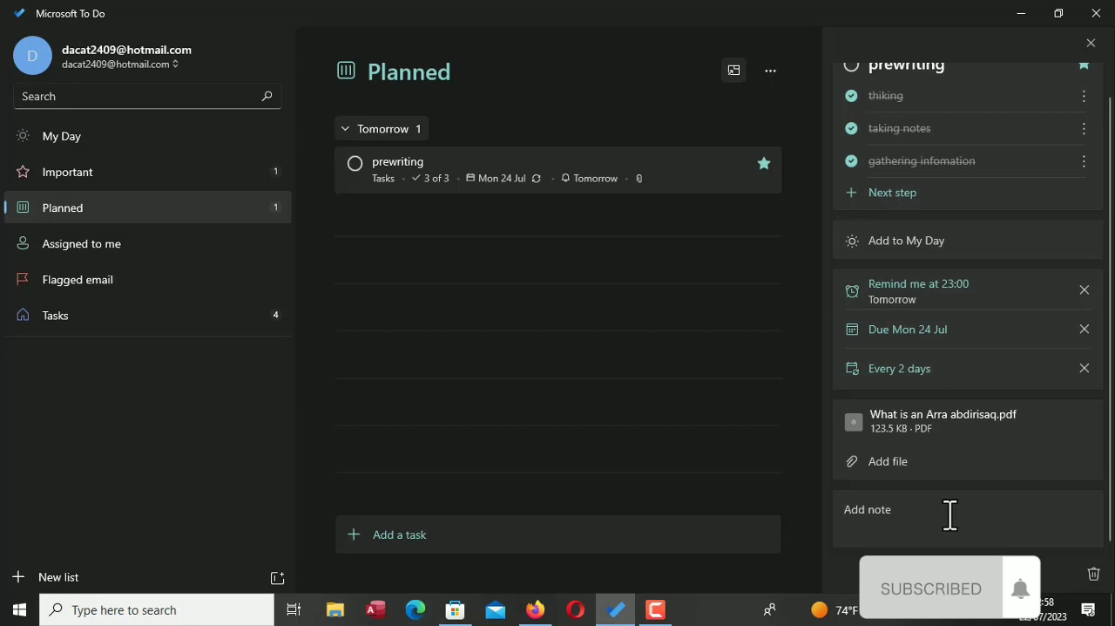
type("n")
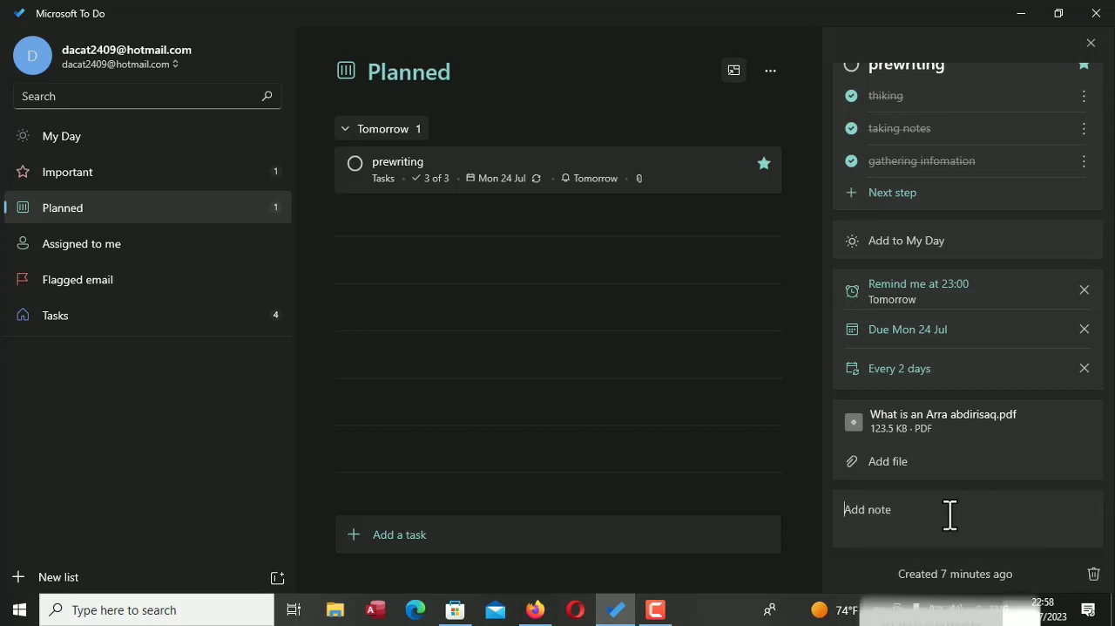
type("pre")
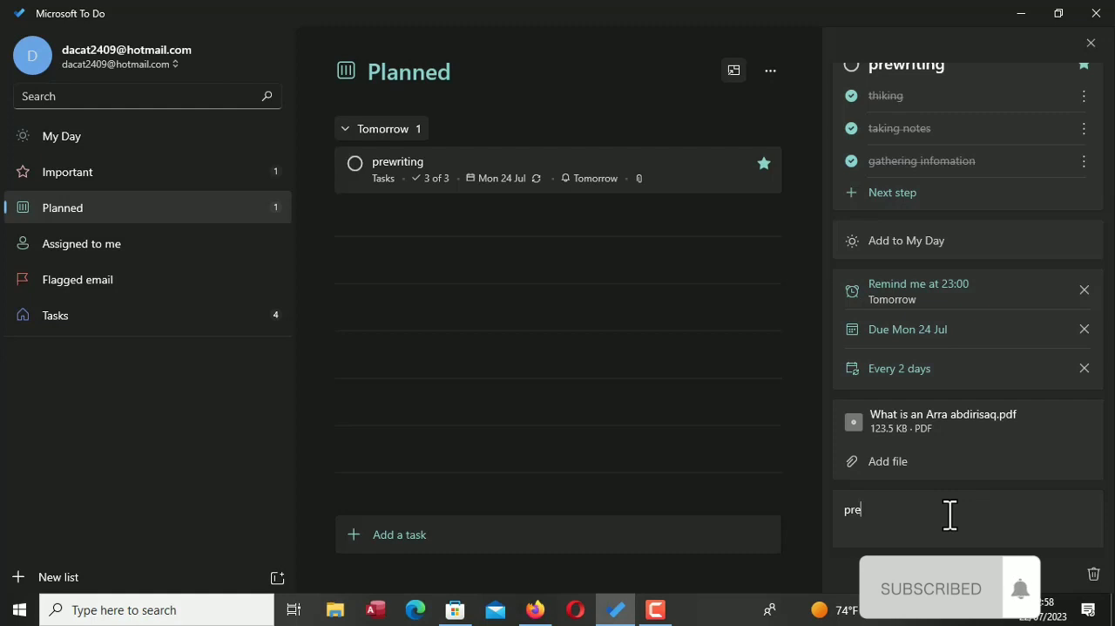
type("witing")
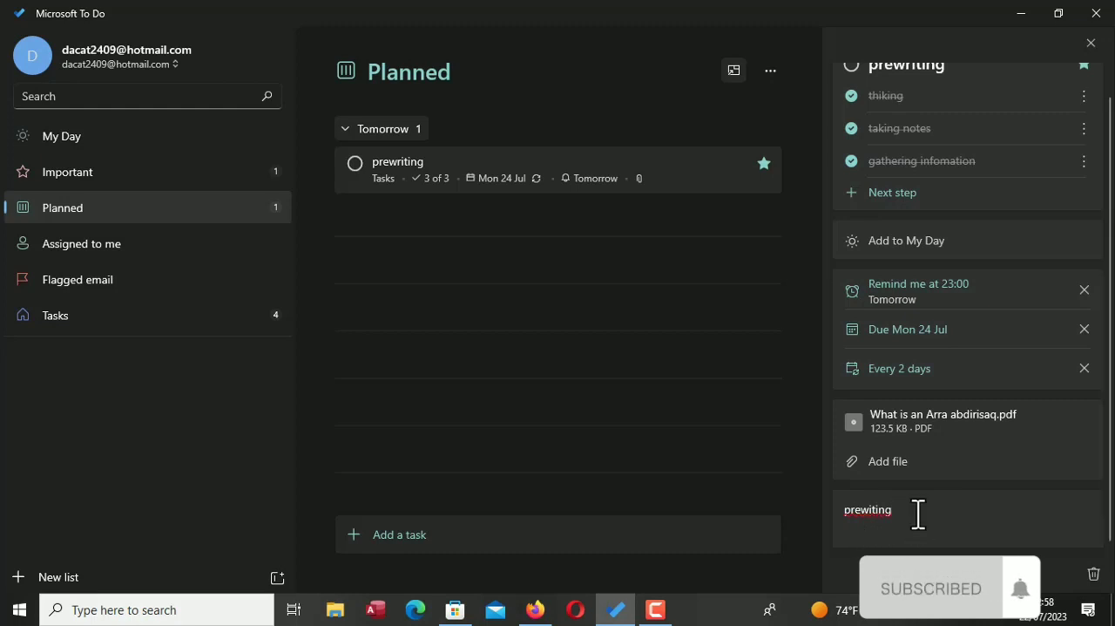
left_click(804, 490)
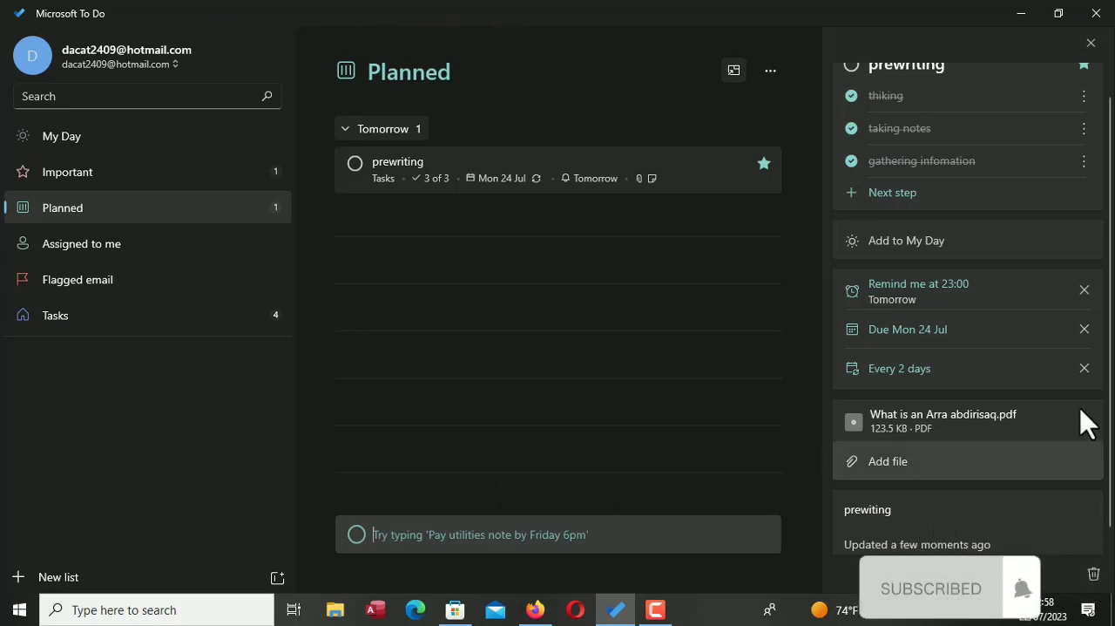
Add the prewriting task to My Day, check it in the My Day list and return to the Tasks list
scroll(1112, 309, "up", 1)
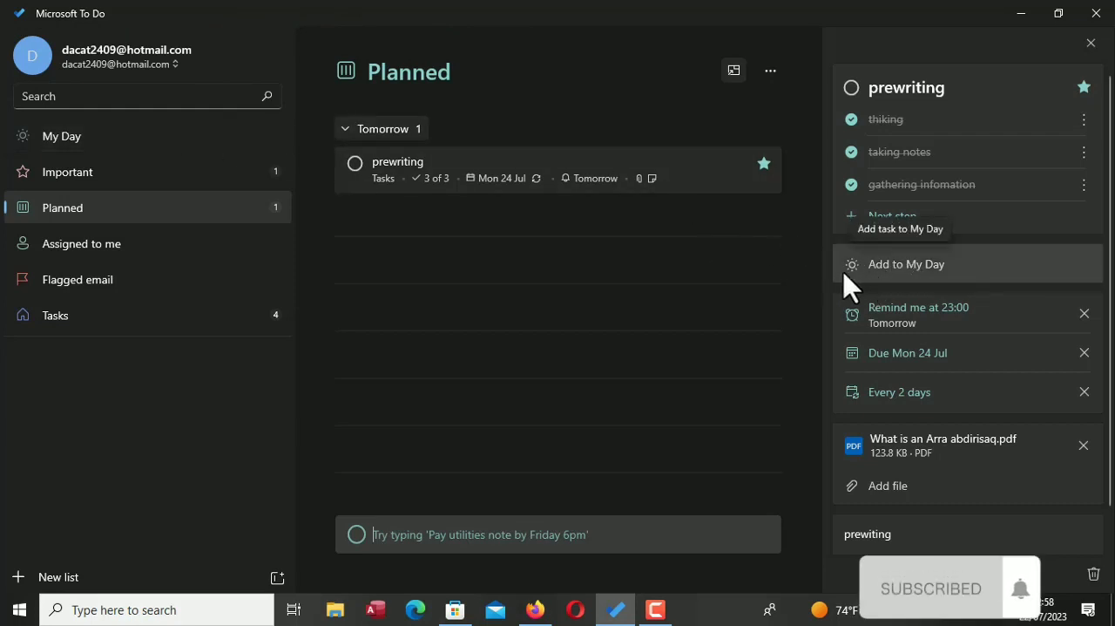
left_click(873, 266)
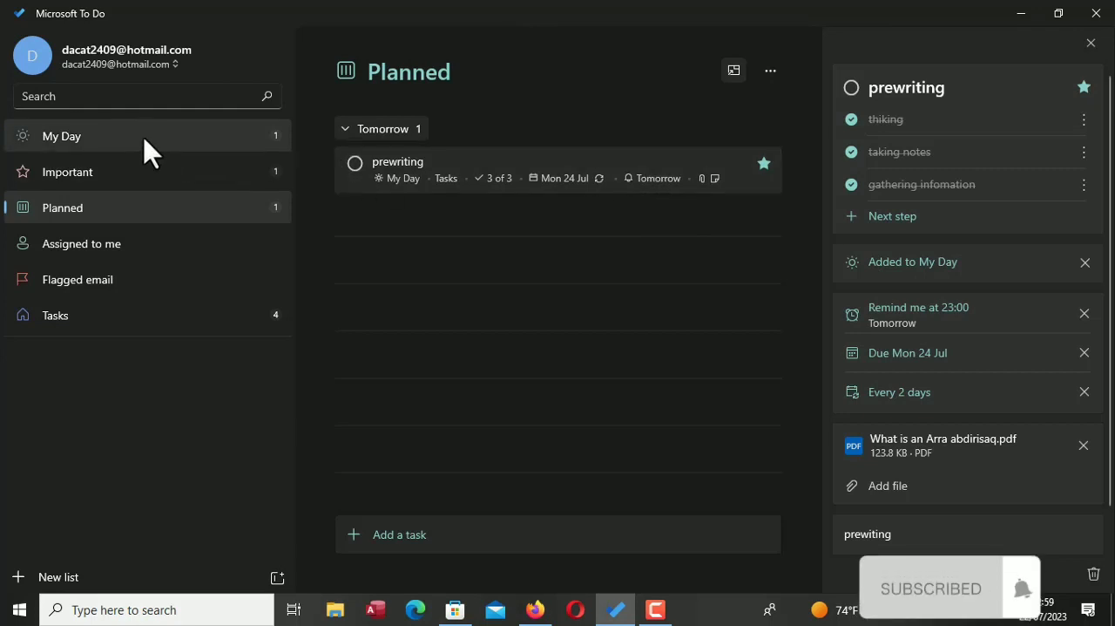
left_click(195, 146)
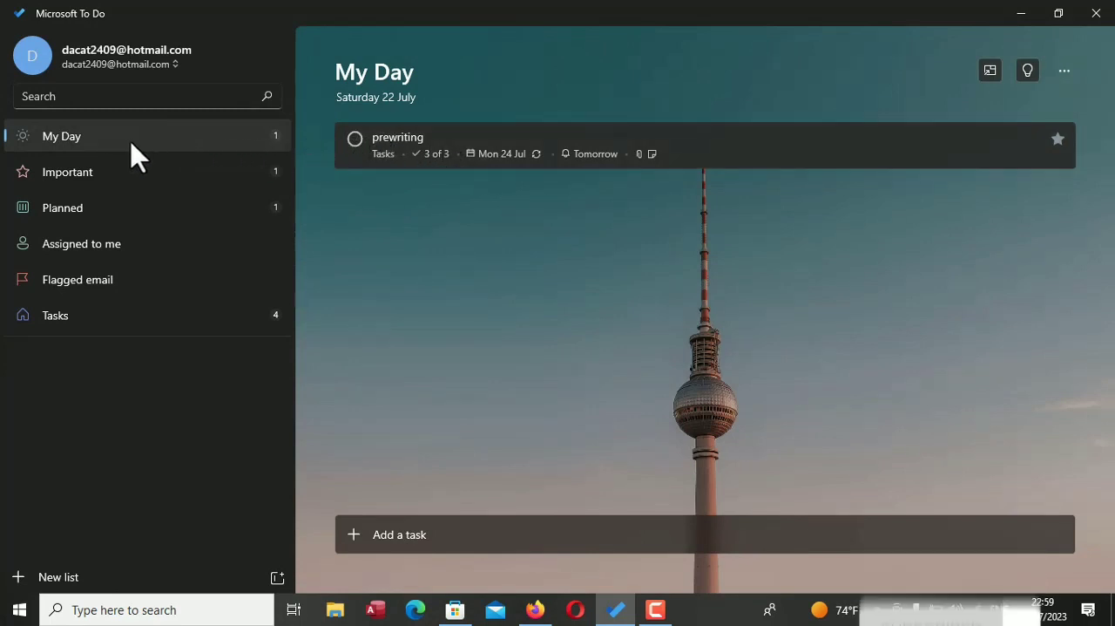
left_click(225, 329)
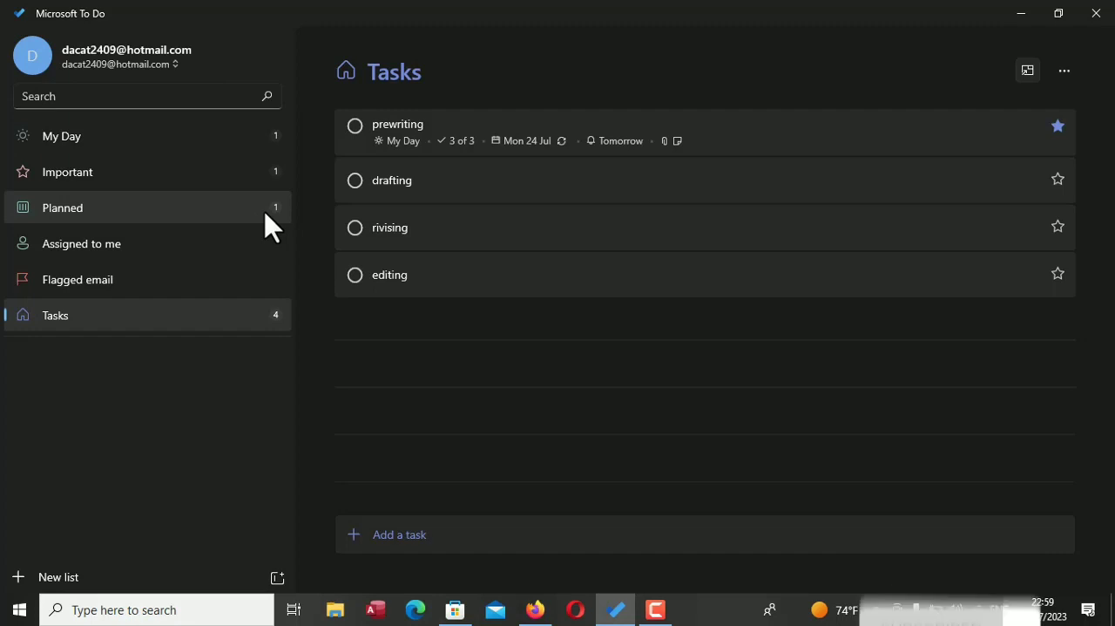
Create a new list named "phase1"
key("ctrl+n")
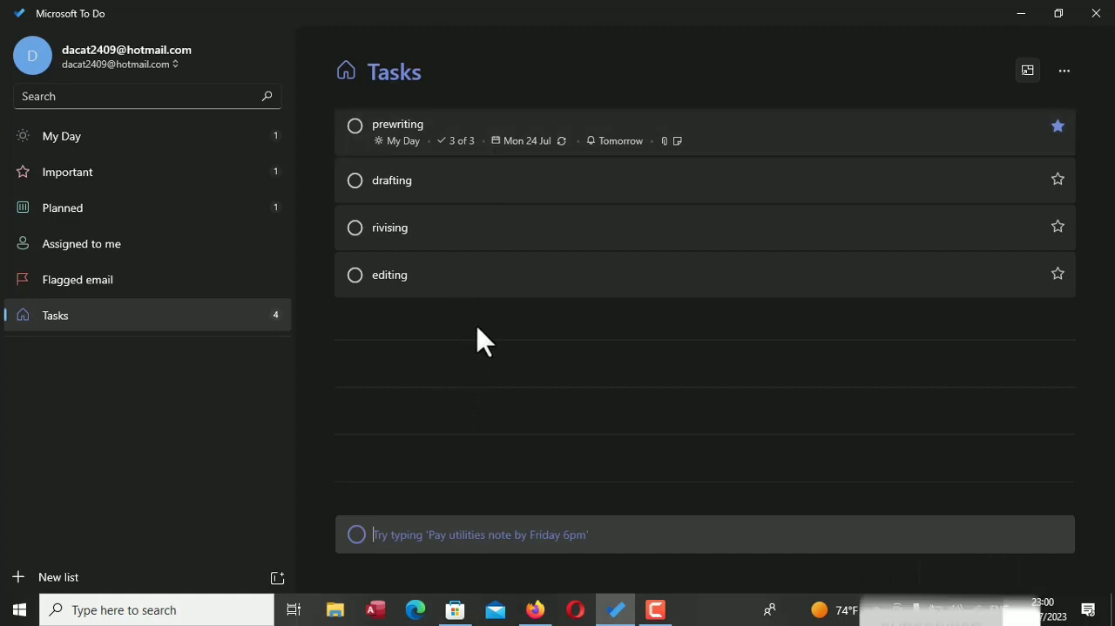
left_click(67, 578)
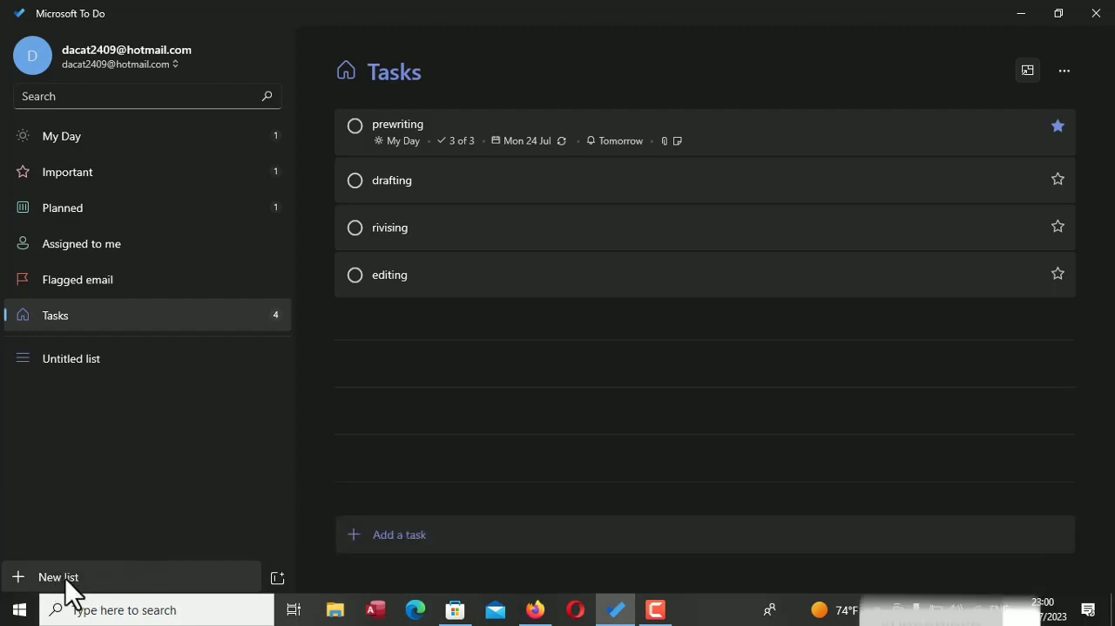
type("P")
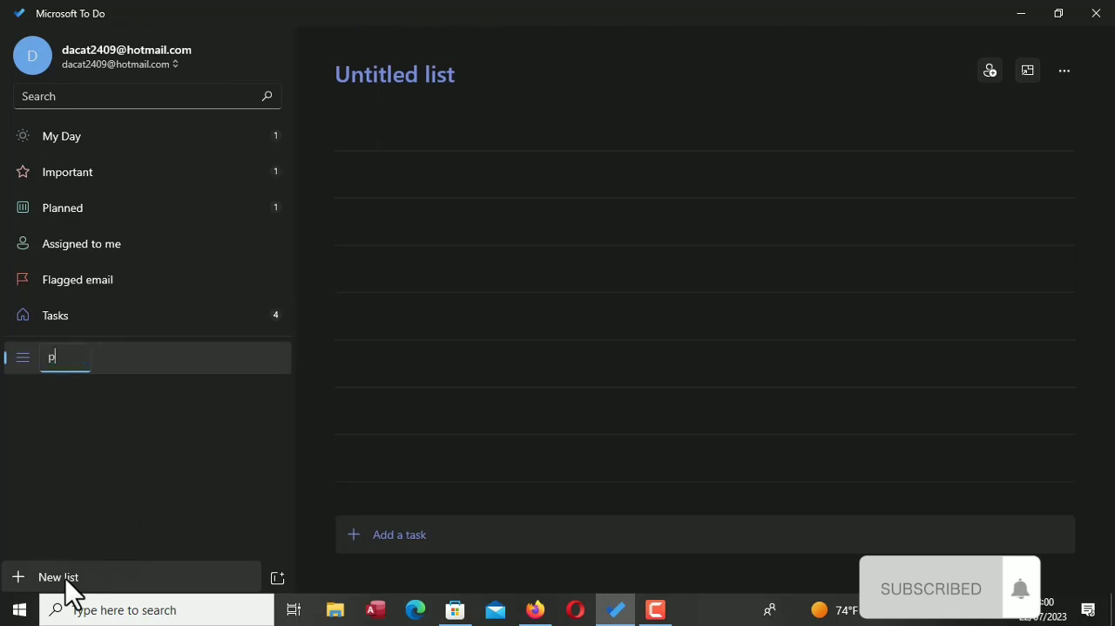
type("hase1")
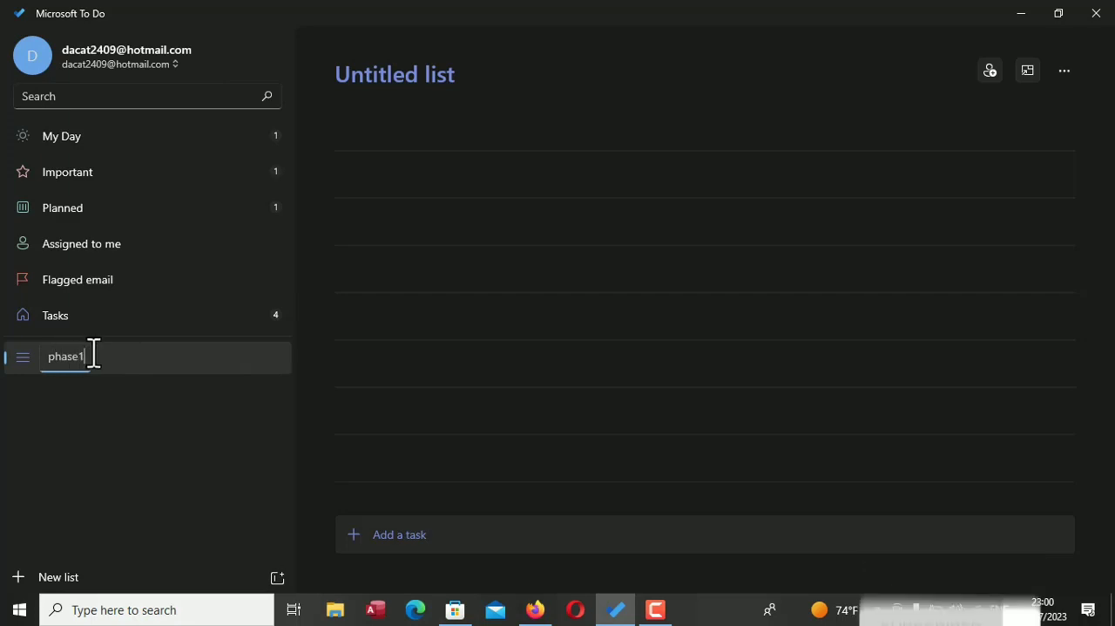
key("Return")
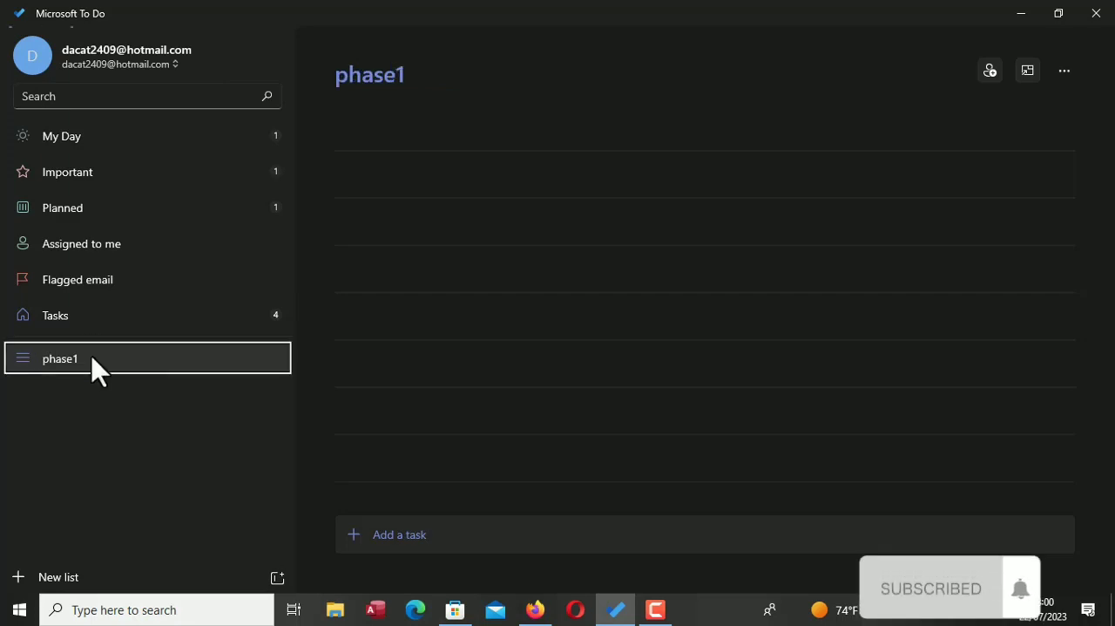
Create another list named "phase2"
left_click(70, 575)
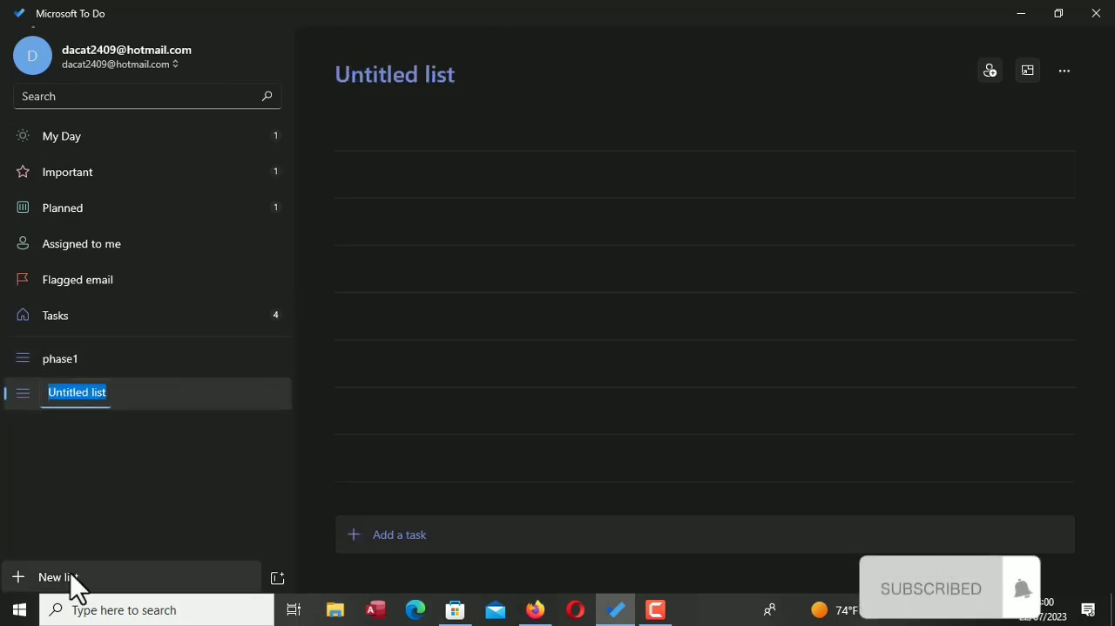
type("phas")
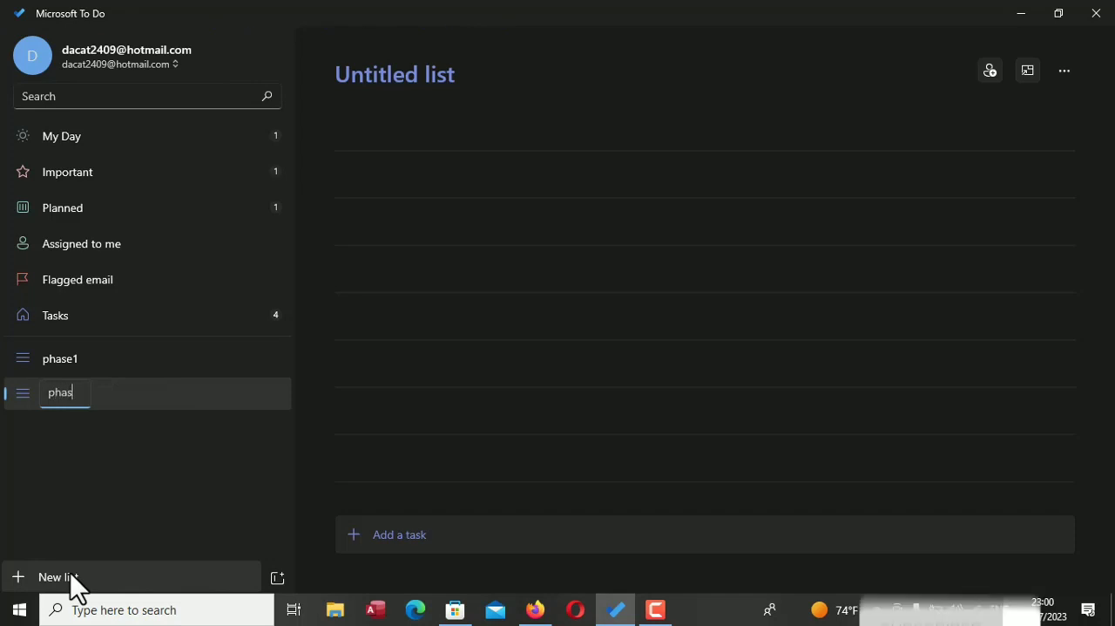
type("e2")
key("Return")
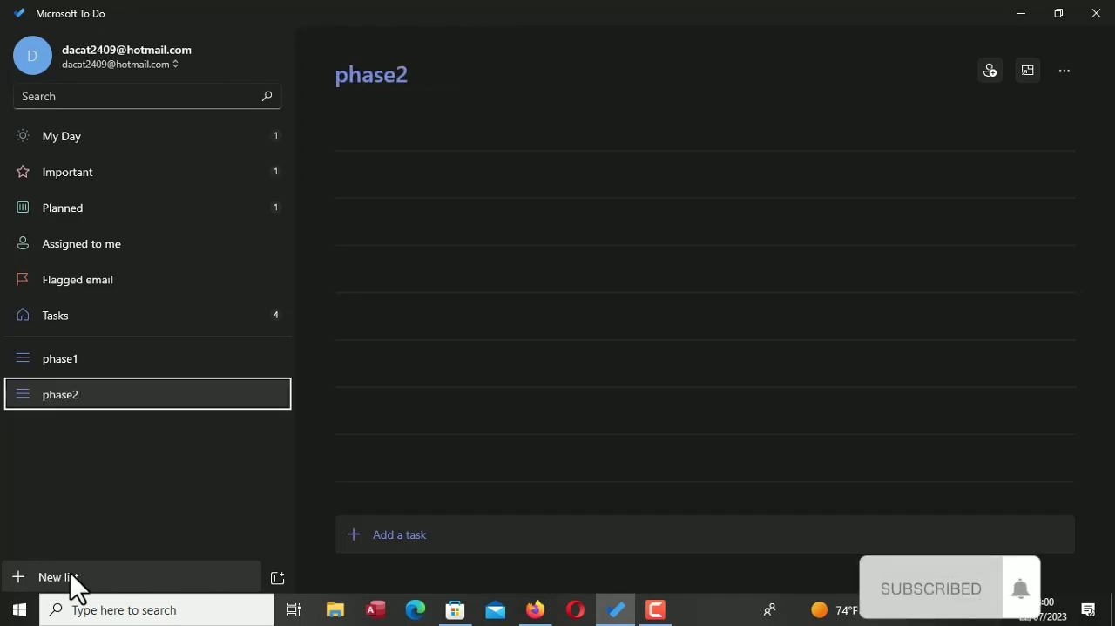
Move the prewriting and drafting tasks from Tasks to phase1 and the rivising and editing tasks to phase2, and check both lists
left_click(174, 373)
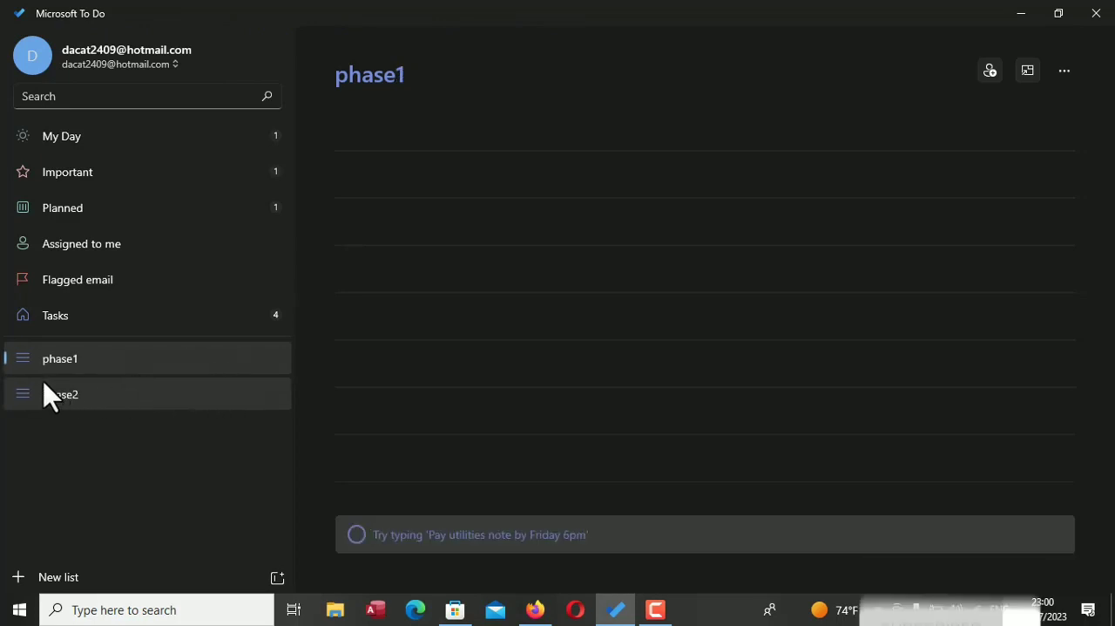
left_click(218, 330)
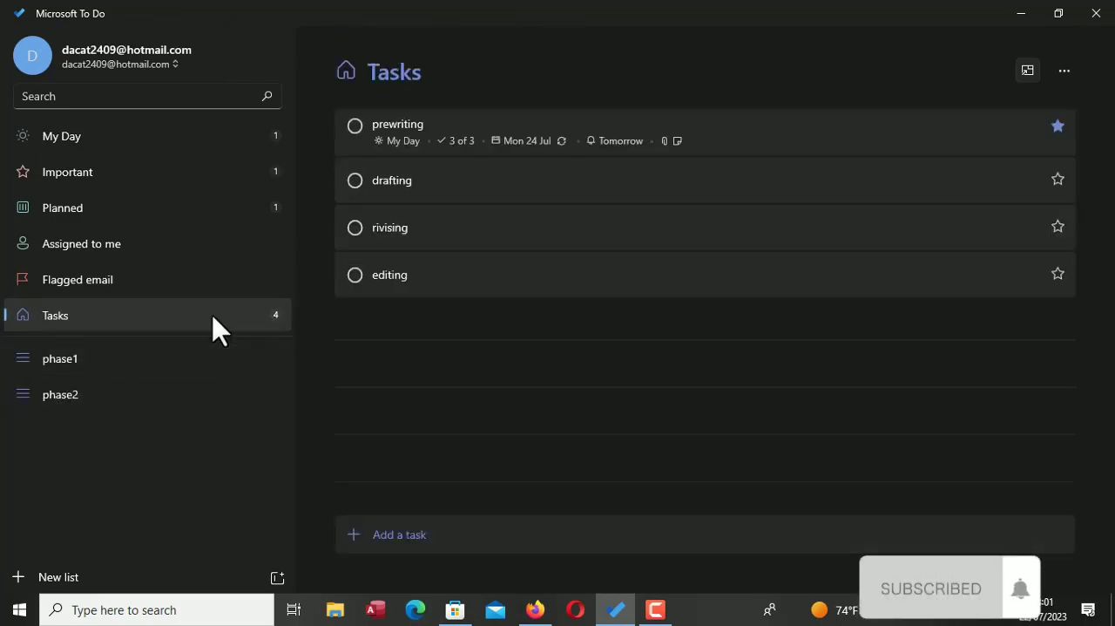
left_click(542, 132)
left_click_drag(542, 133, 245, 358)
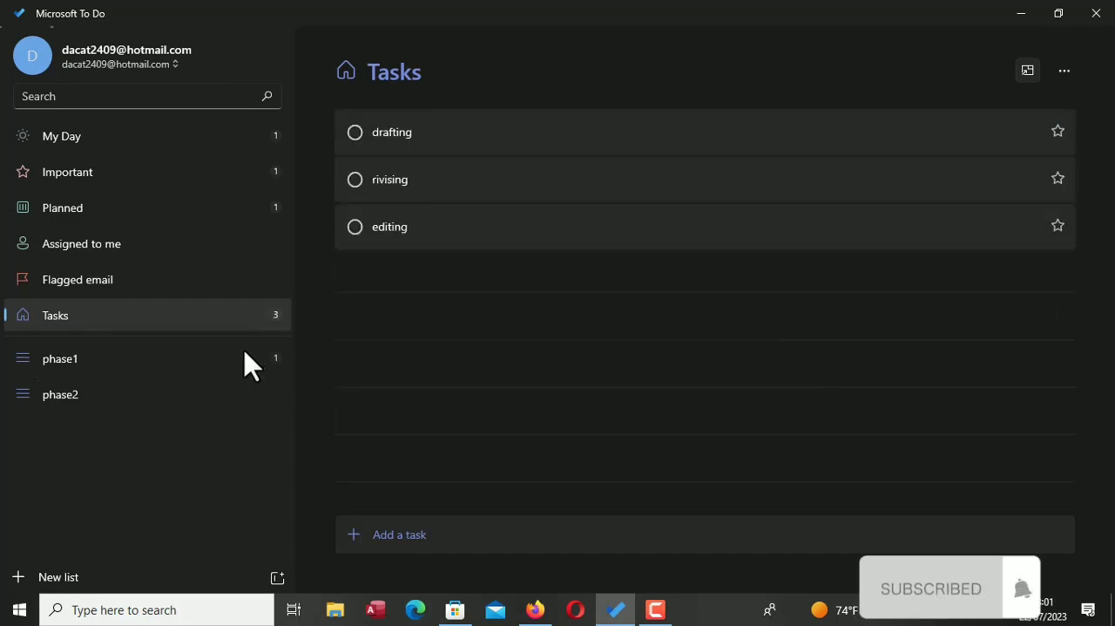
left_click_drag(508, 149, 247, 375)
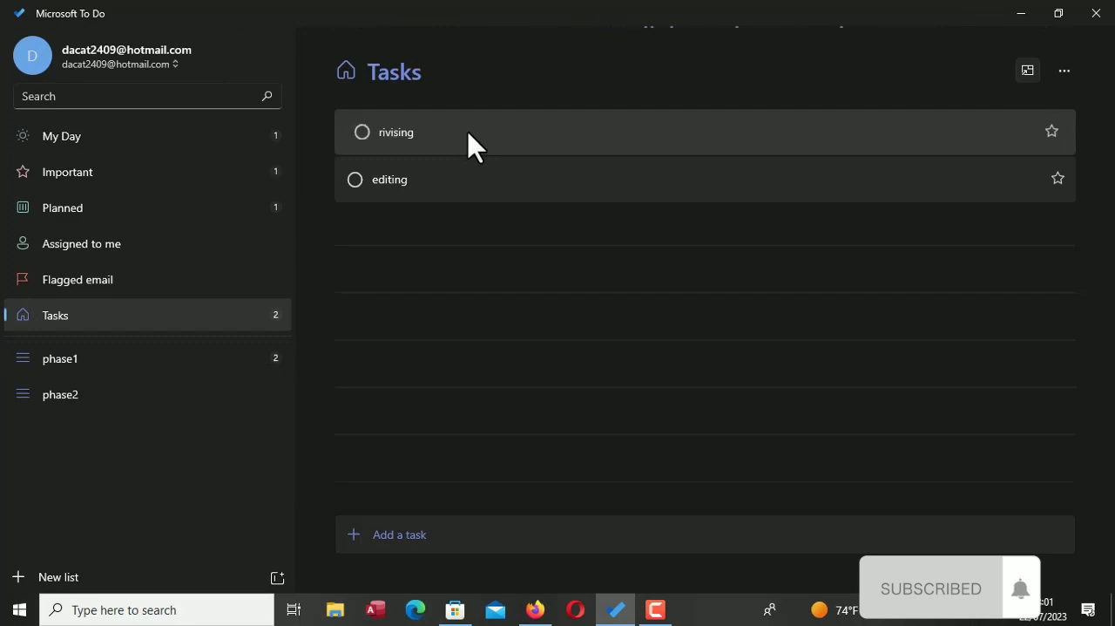
left_click_drag(472, 146, 241, 411)
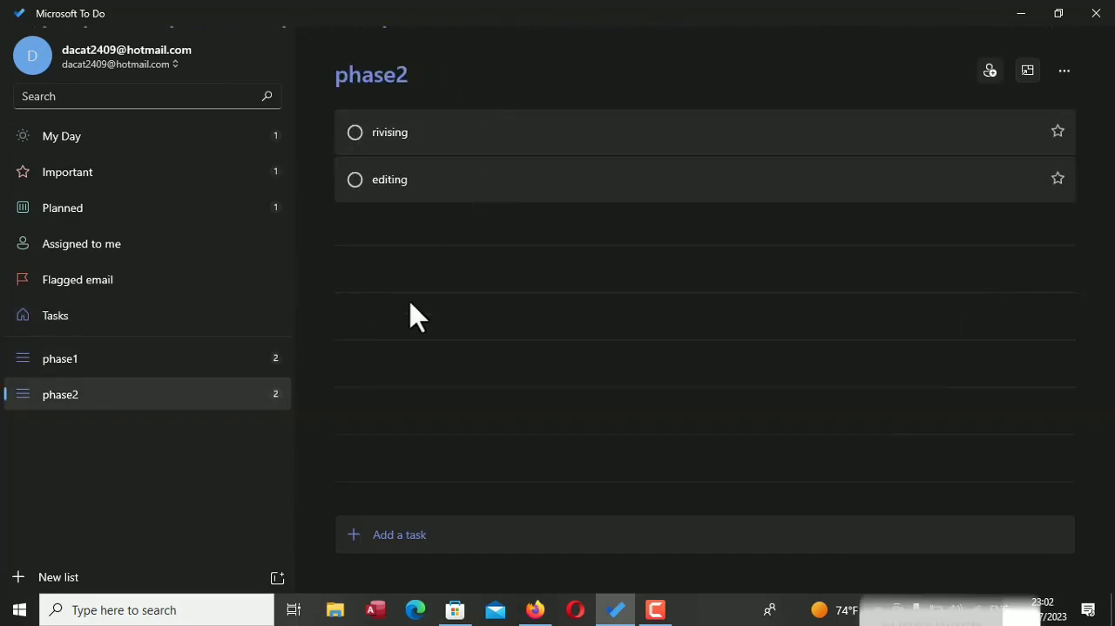
left_click(256, 371)
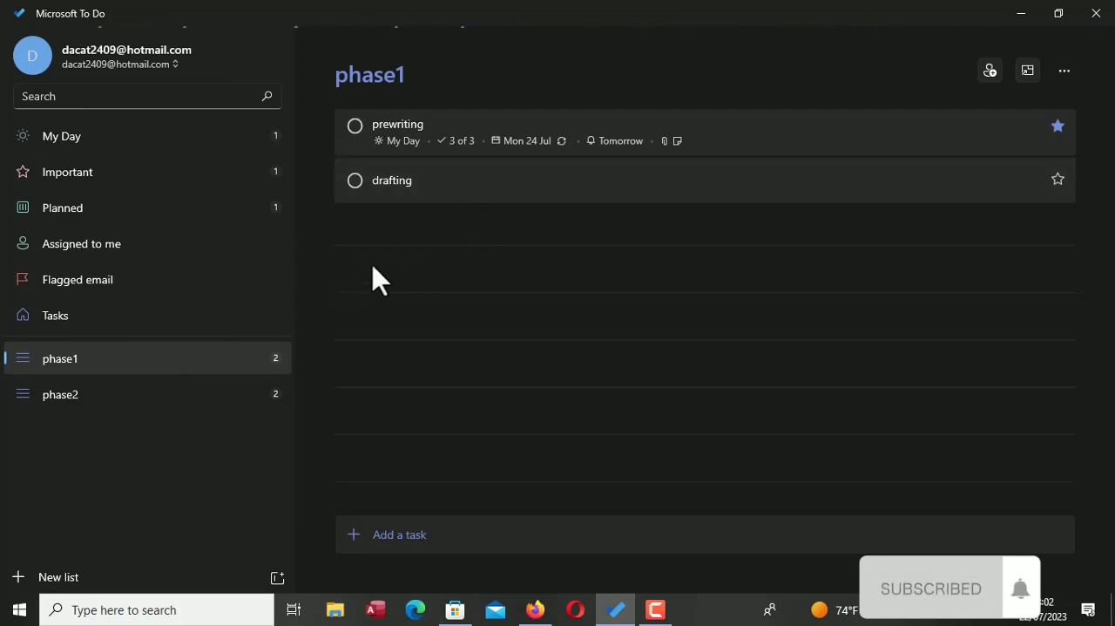
Add a task named "task1" to the default Tasks list
left_click(199, 321)
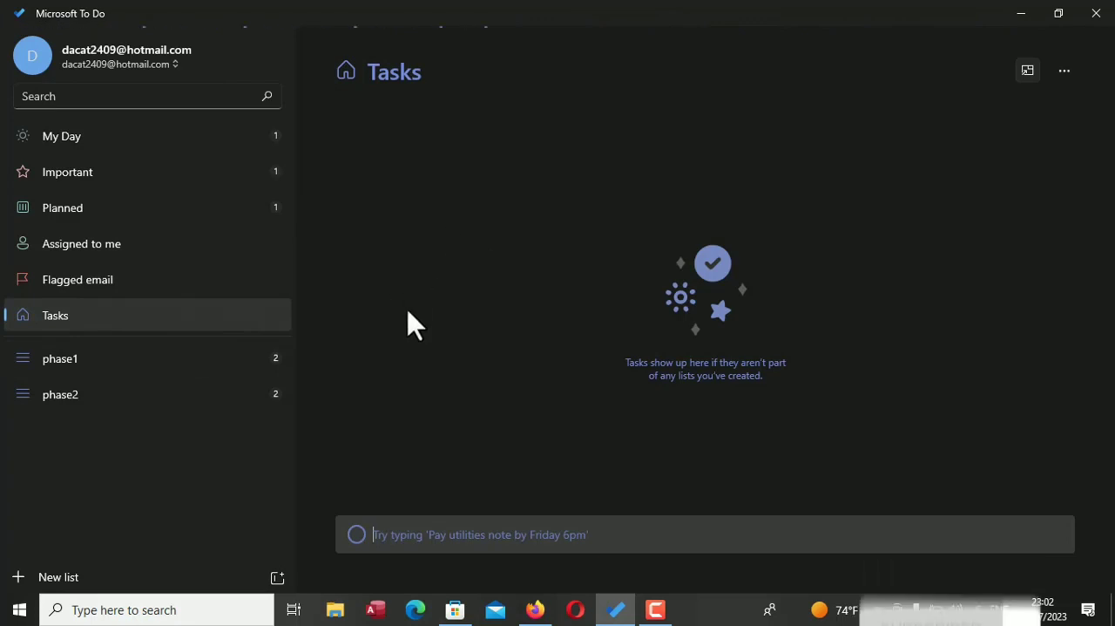
type("ta")
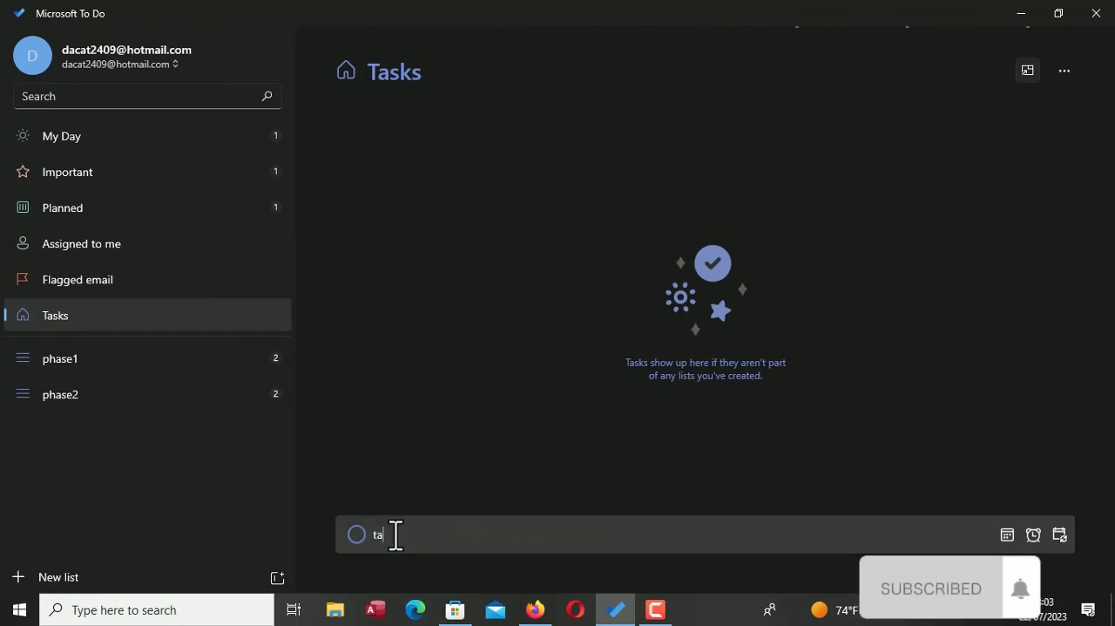
type("sk1")
key("Return")
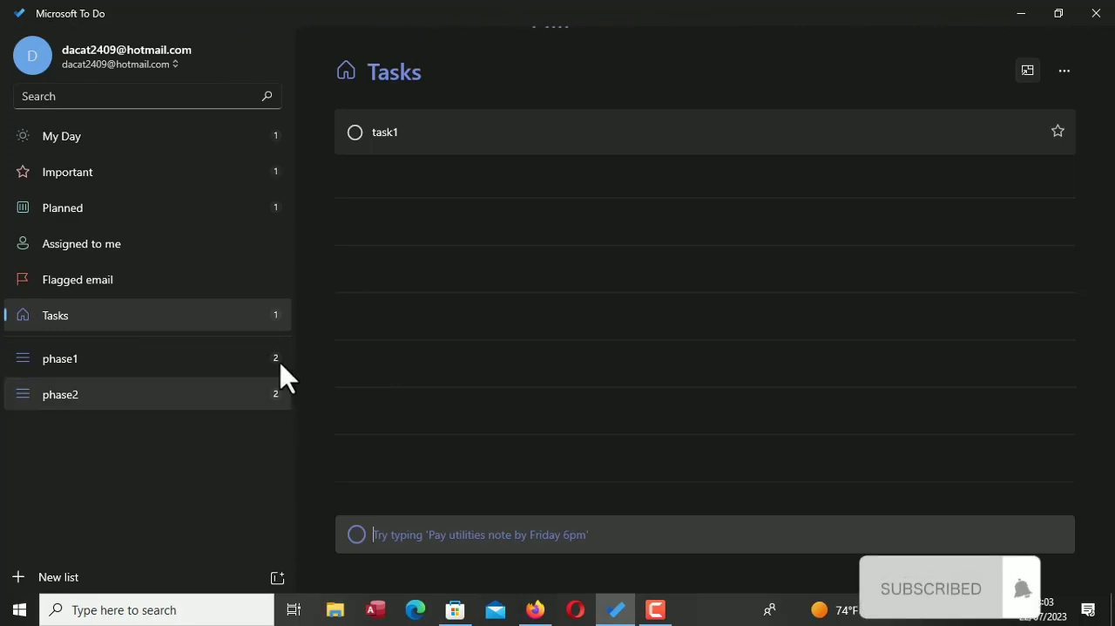
Create a list group named "book software mgs"
left_click(278, 581)
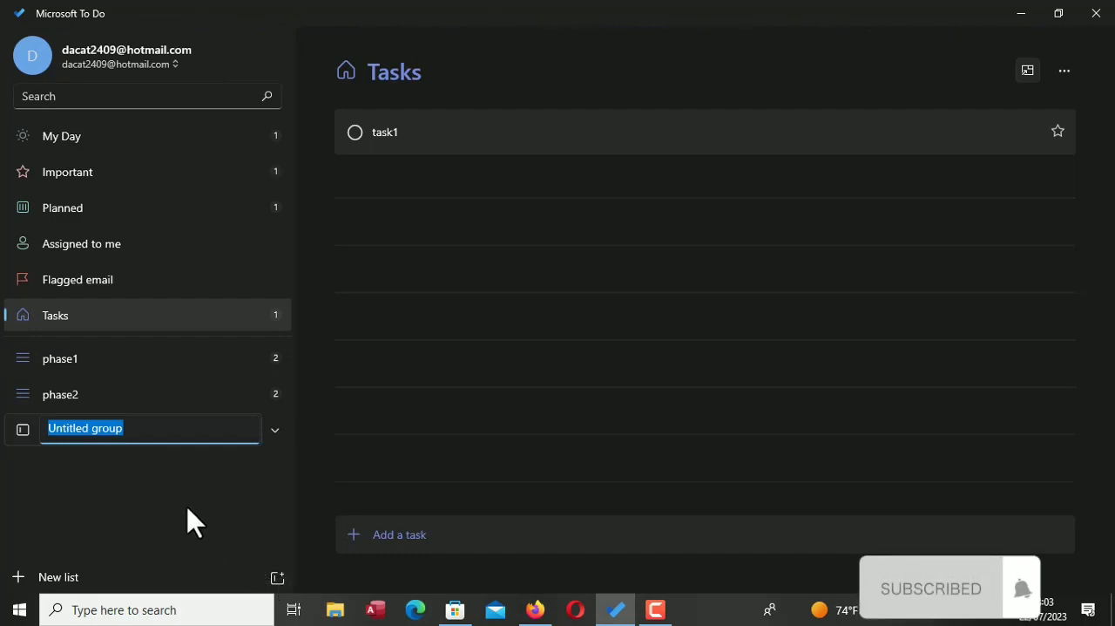
type("book")
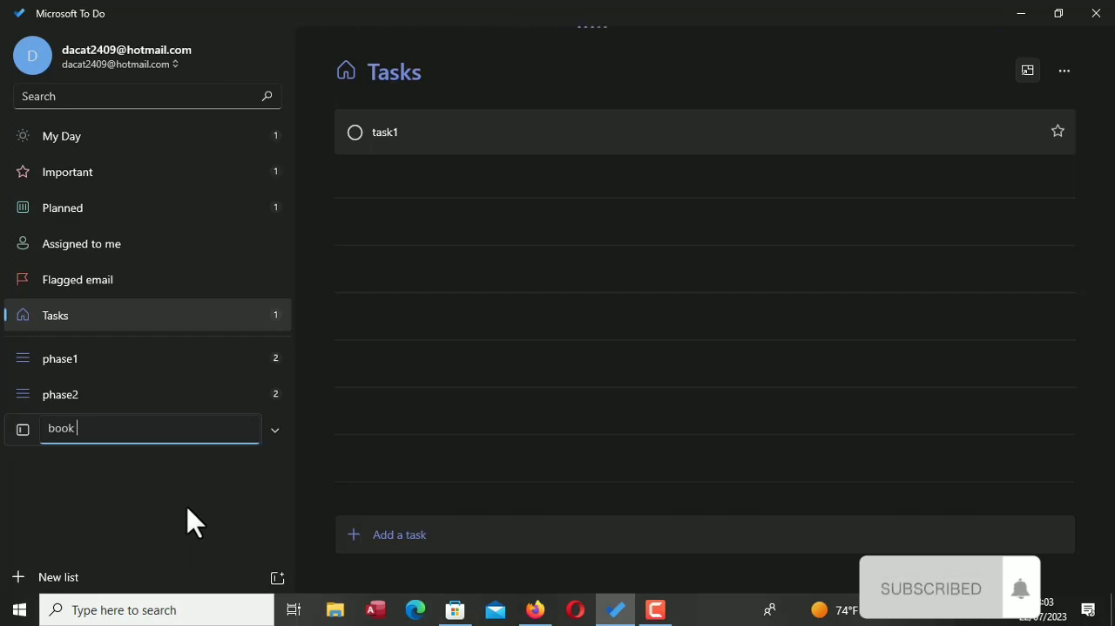
type("softa")
type("are ")
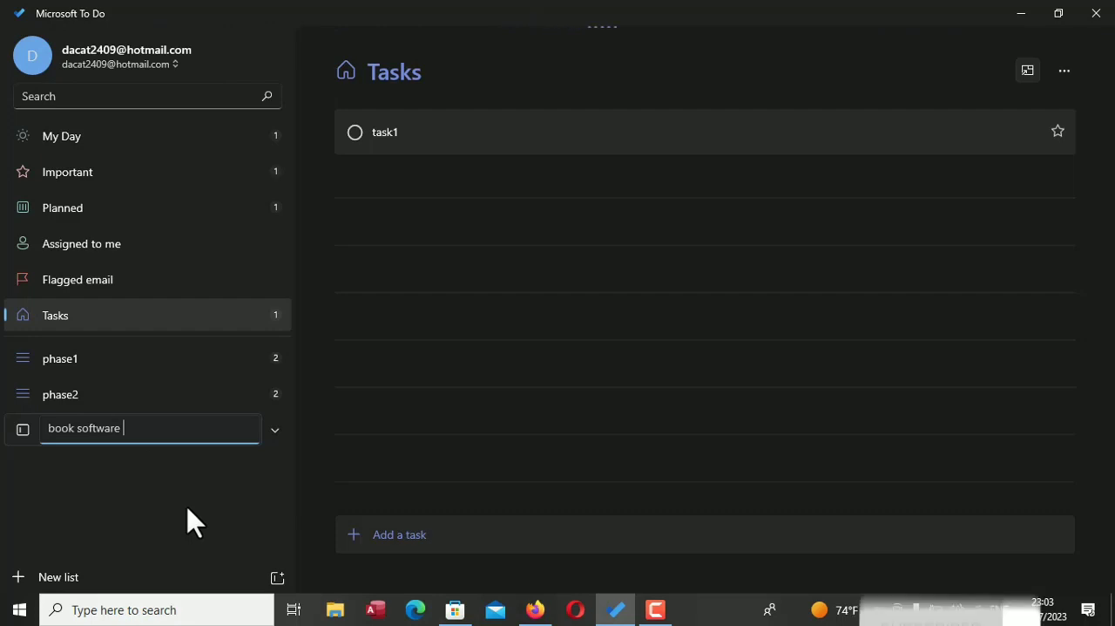
type("mg")
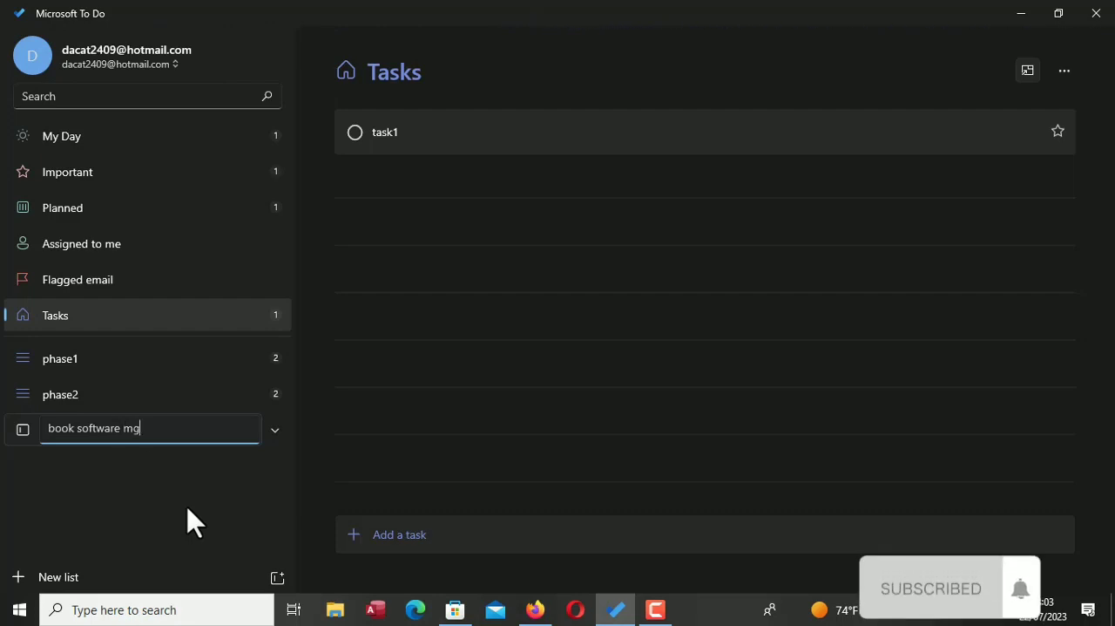
type("s")
key("Return")
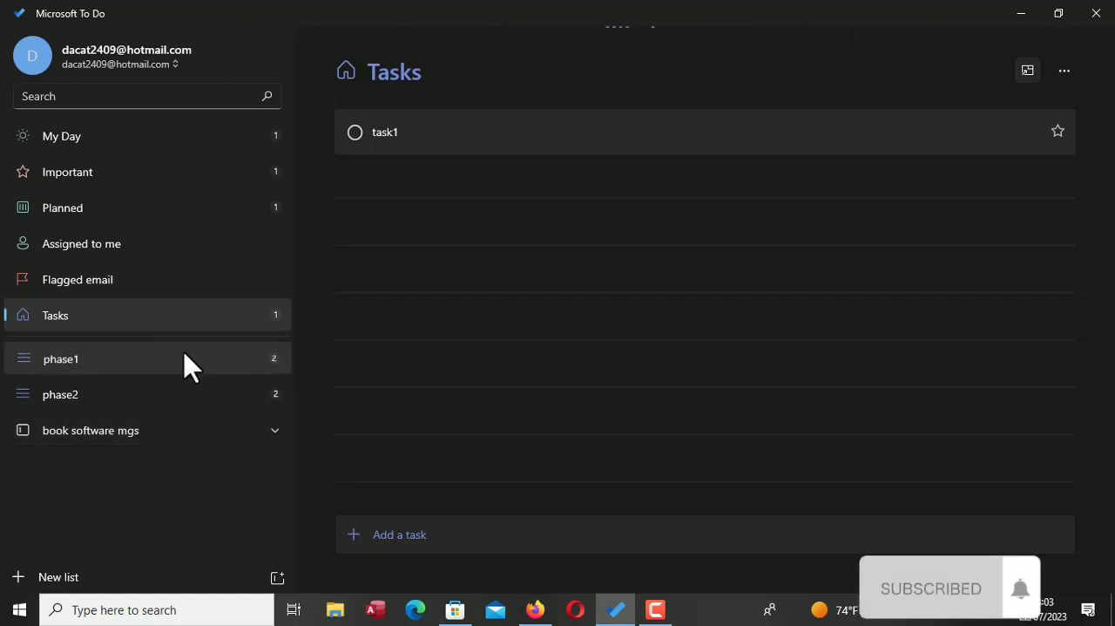
Move the phase1 and phase2 lists into the book software mgs group and place phase1 above phase2
left_click_drag(191, 368, 175, 427)
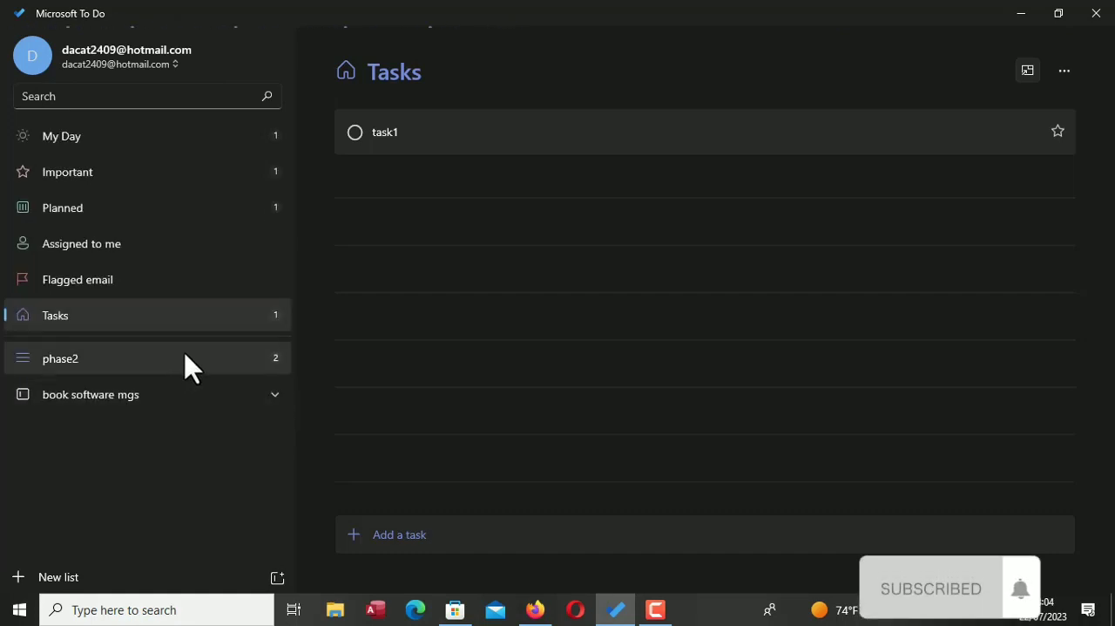
mouse_move(186, 363)
left_mouse_down()
mouse_move(189, 426)
mouse_move(197, 374)
left_mouse_up()
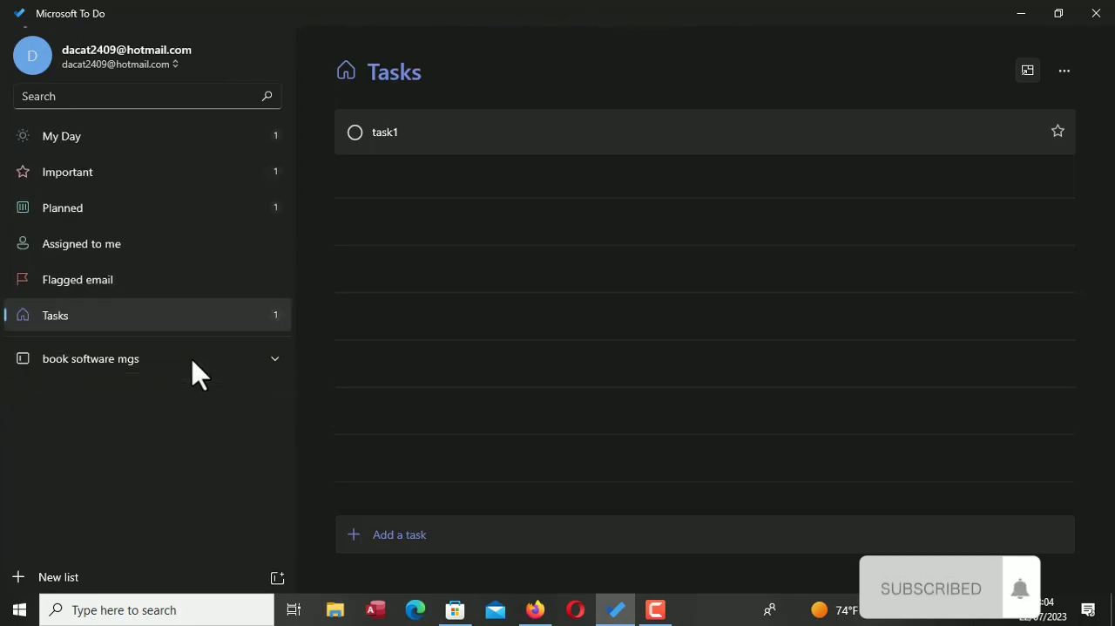
left_click(282, 362)
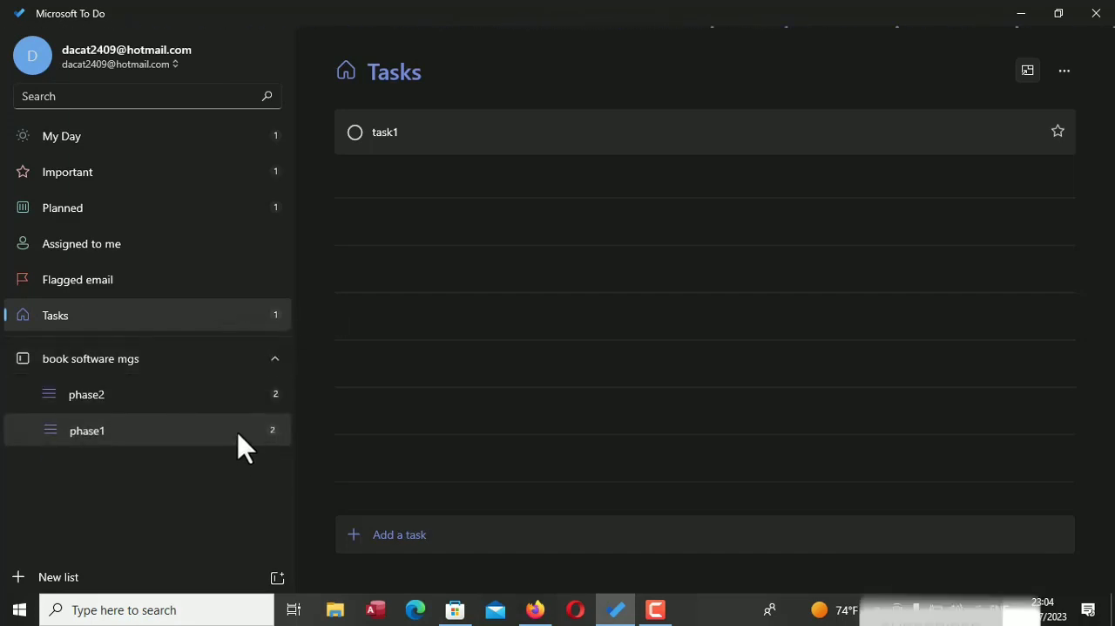
left_click_drag(245, 448, 238, 406)
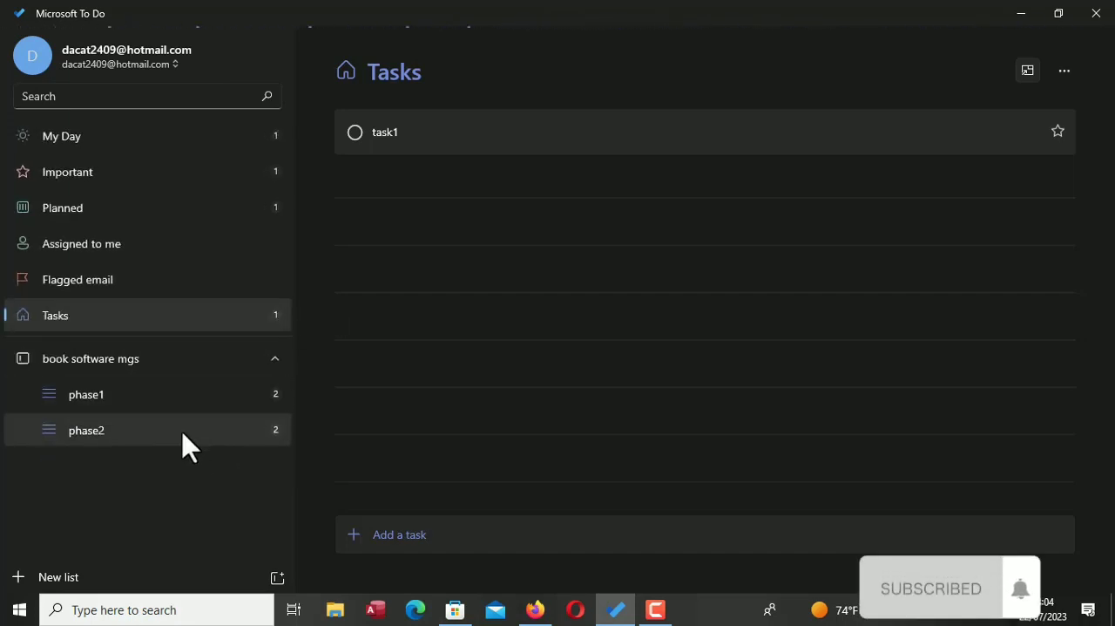
Open the phase1 list, collapse its group, and view the list in the compact window before restoring the full window
left_click(215, 399)
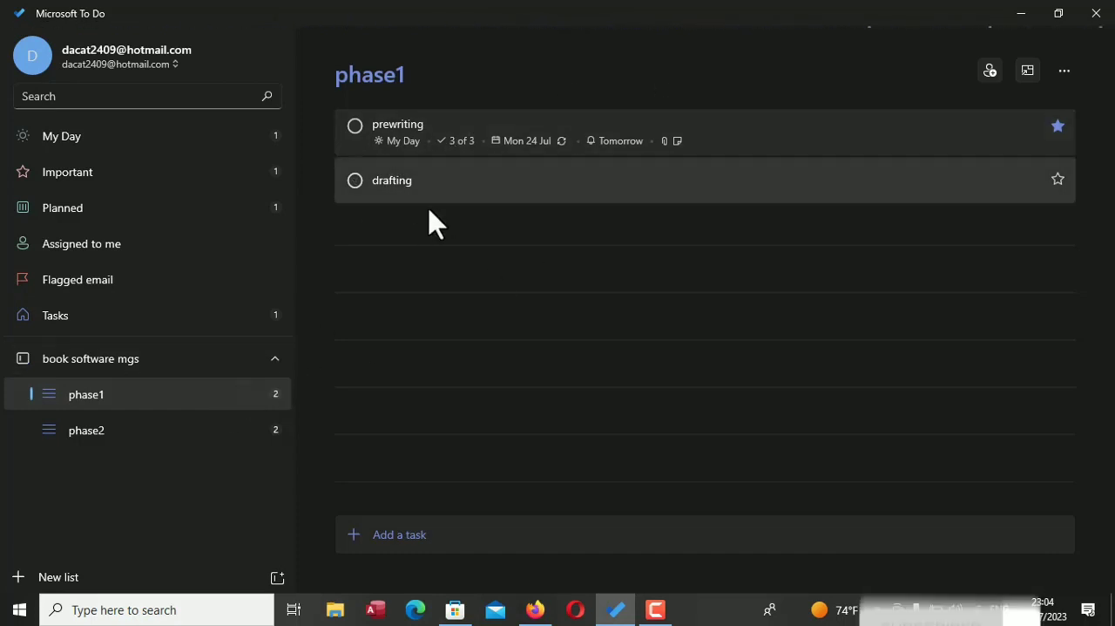
left_click(234, 370)
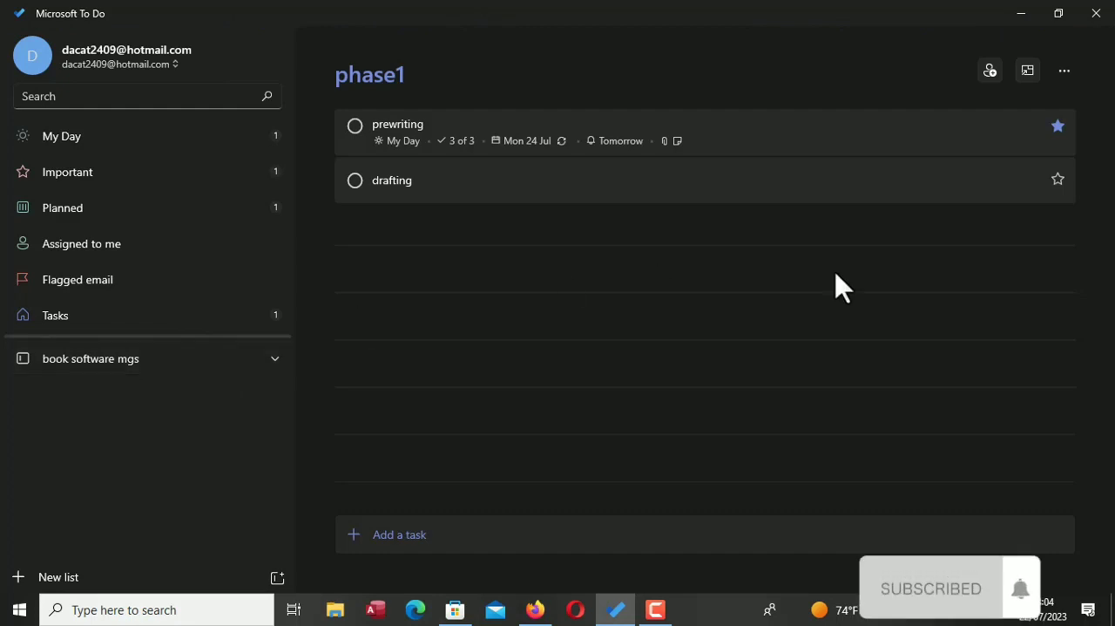
left_click(1028, 74)
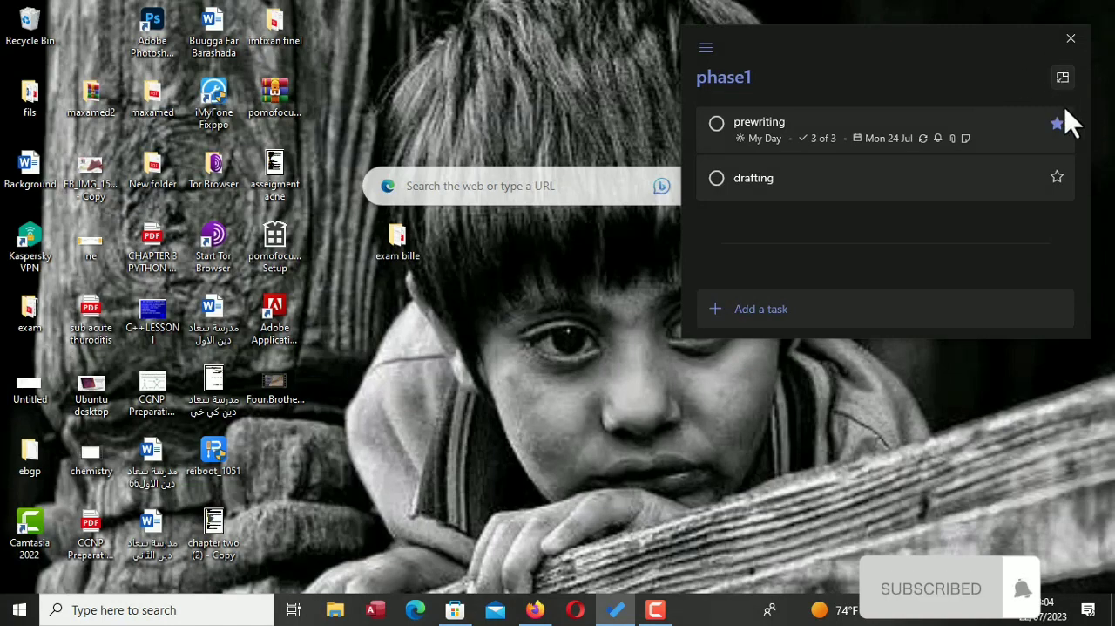
left_click(1063, 79)
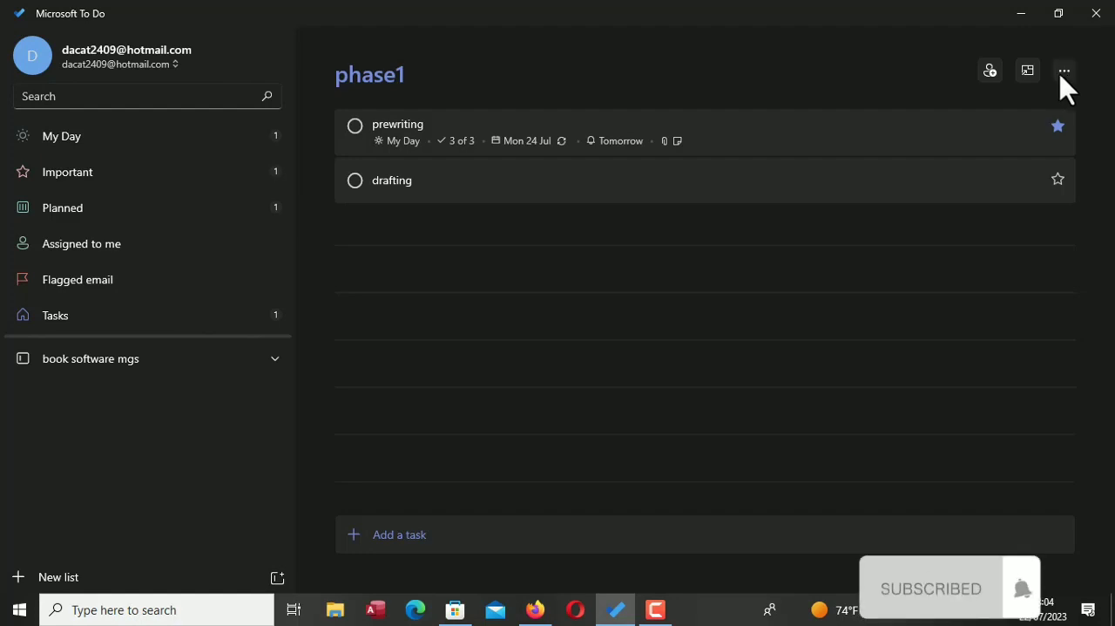
Try the purple, pink and fern themes on the phase1 list and set it to the palm beach photo theme
left_click(1062, 73)
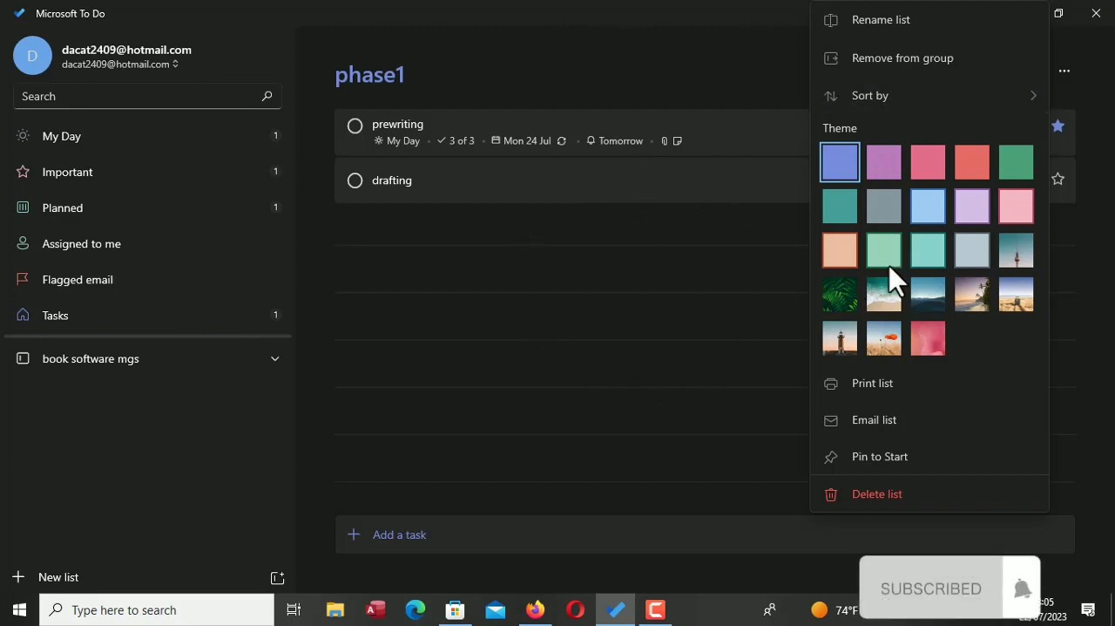
left_click(893, 169)
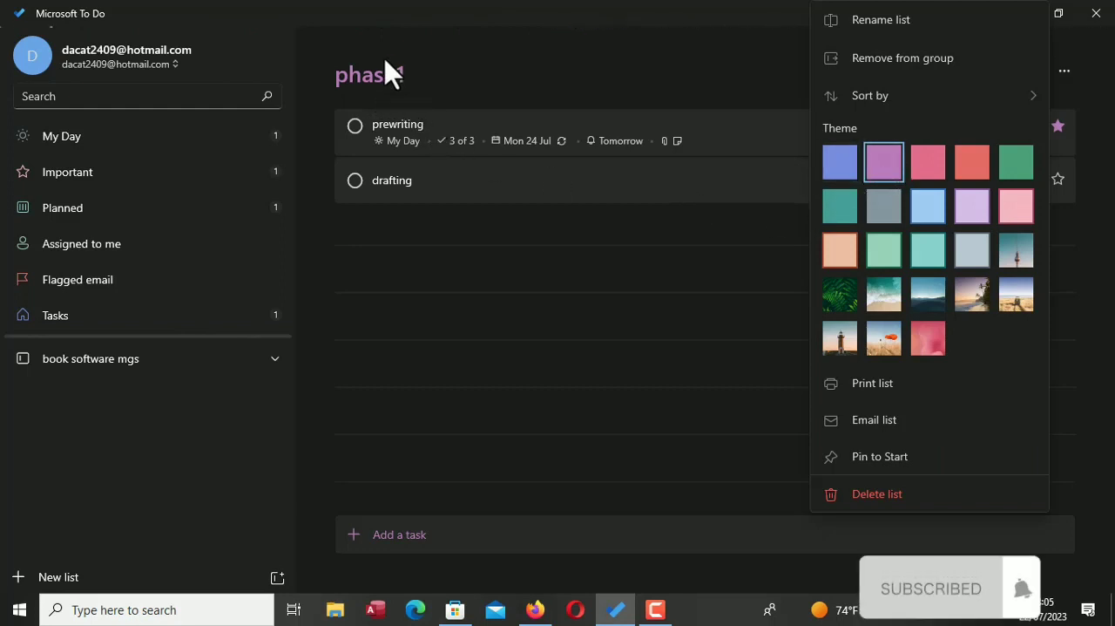
left_click(933, 171)
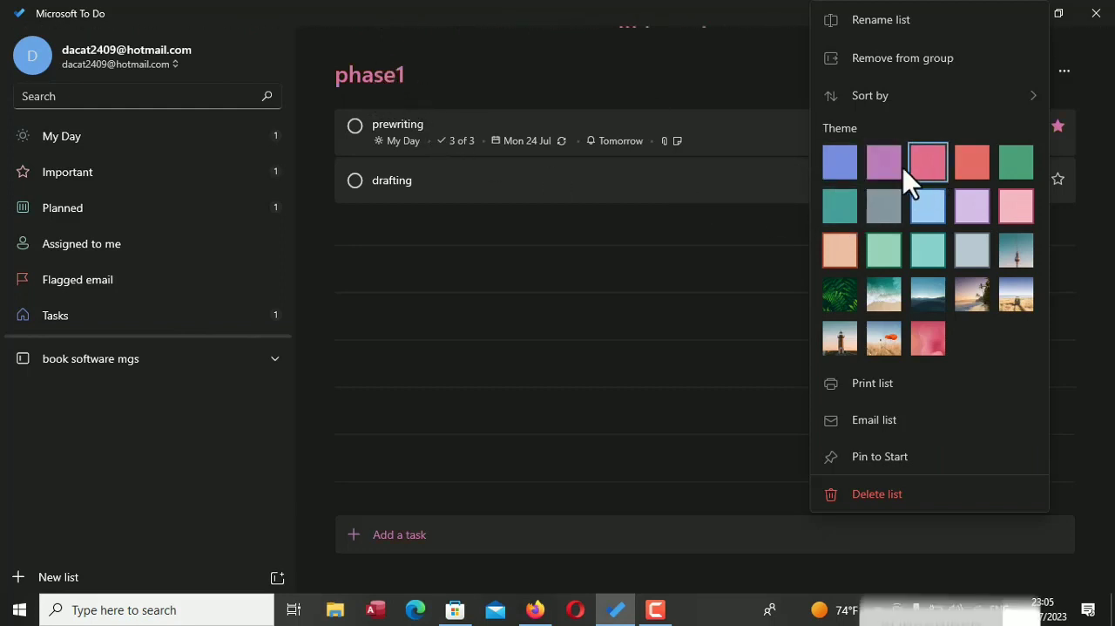
left_click(842, 295)
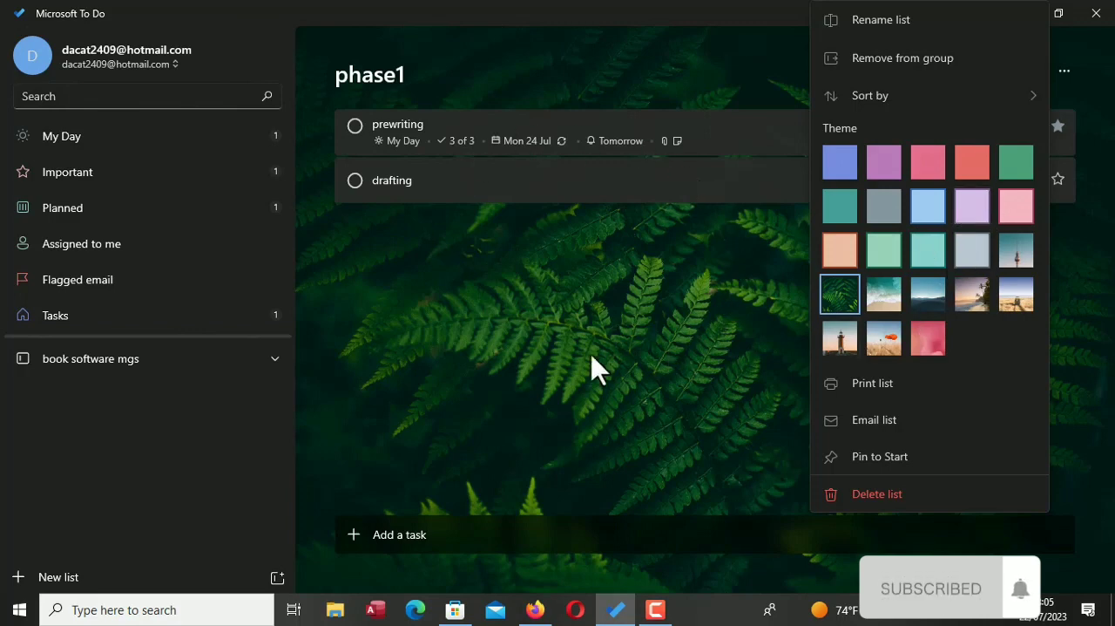
left_click(973, 301)
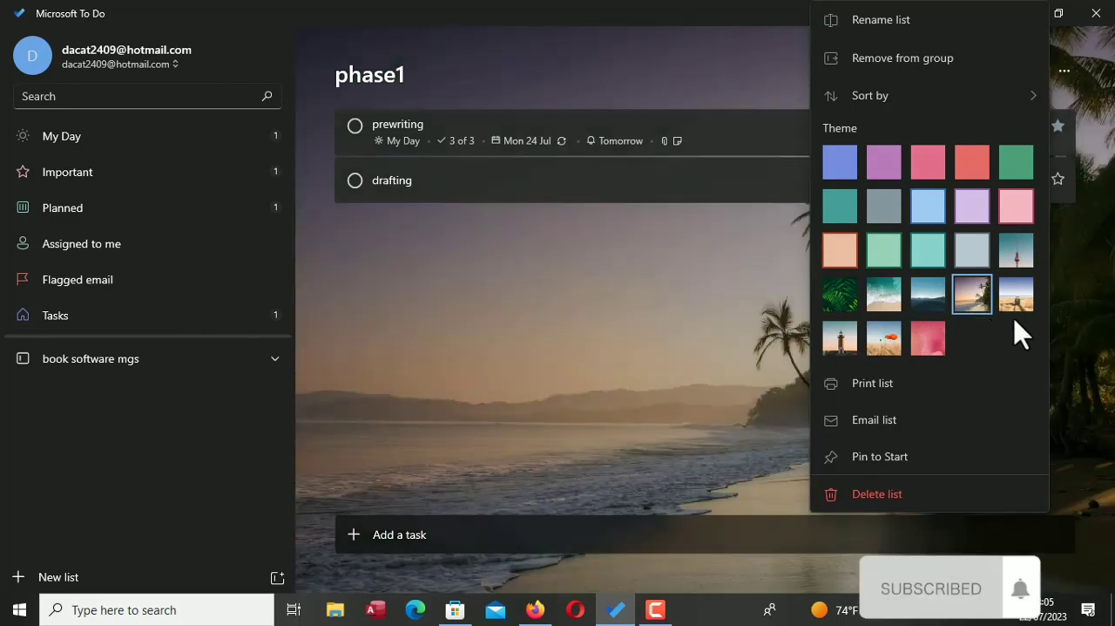
Set the phase1 list's theme to the safari vehicle photo and preview the list's printout, closing the preview without printing
left_click(1014, 302)
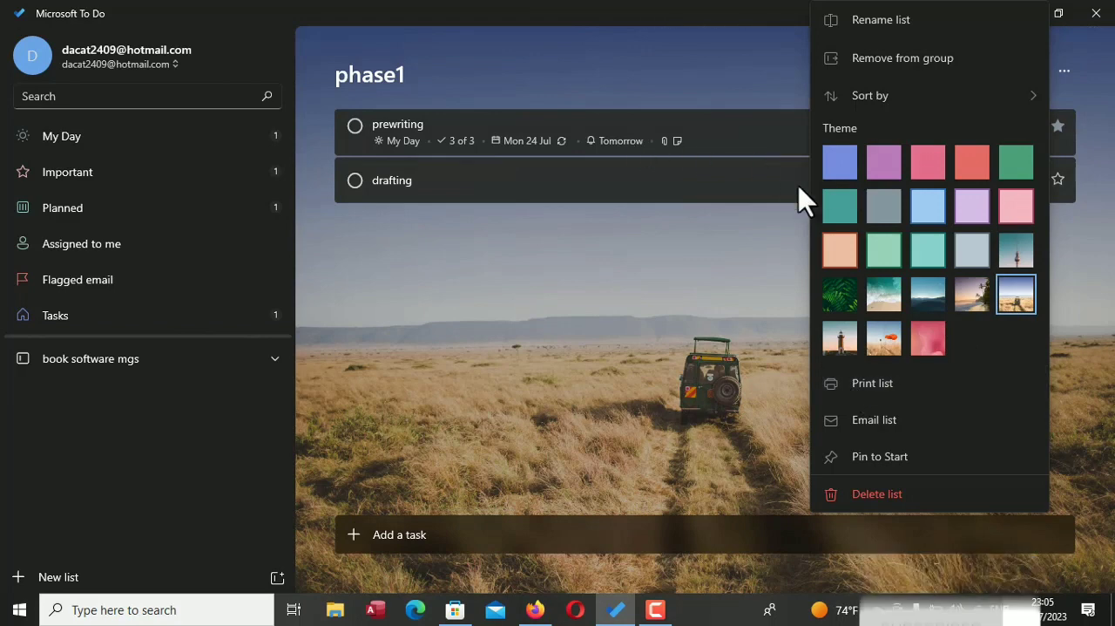
left_click(889, 381)
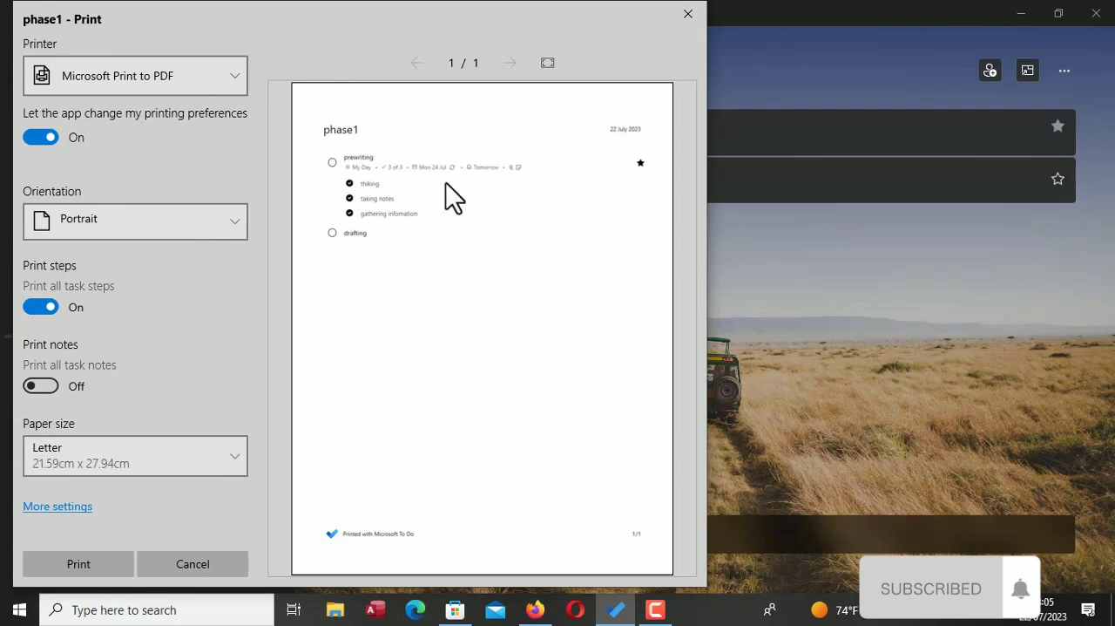
scroll(469, 206, "up", 1)
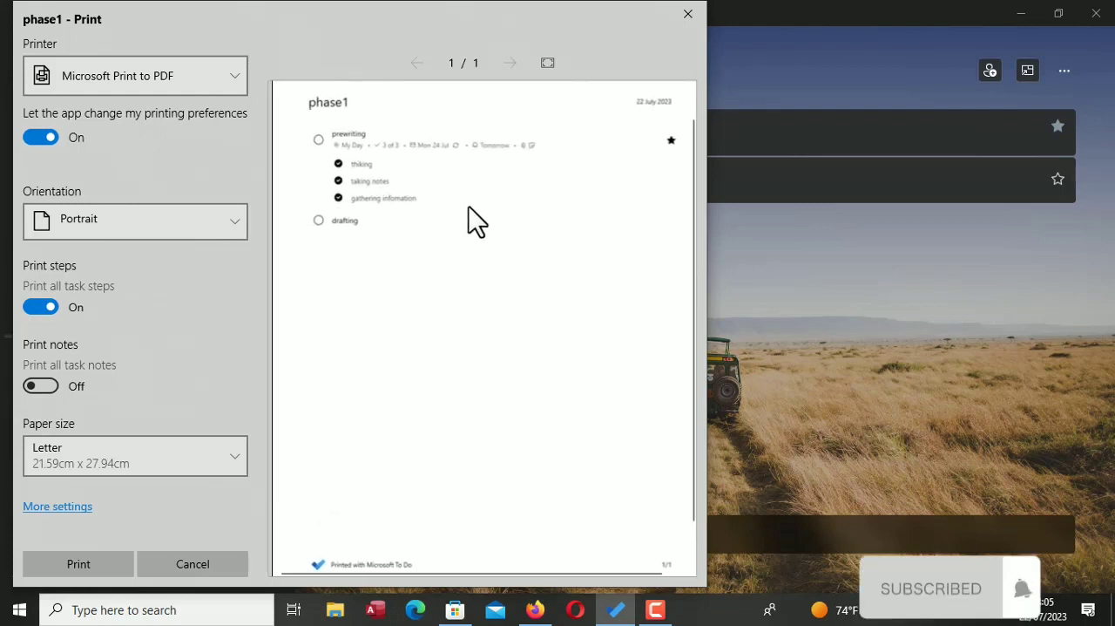
scroll(469, 207, "down", 1)
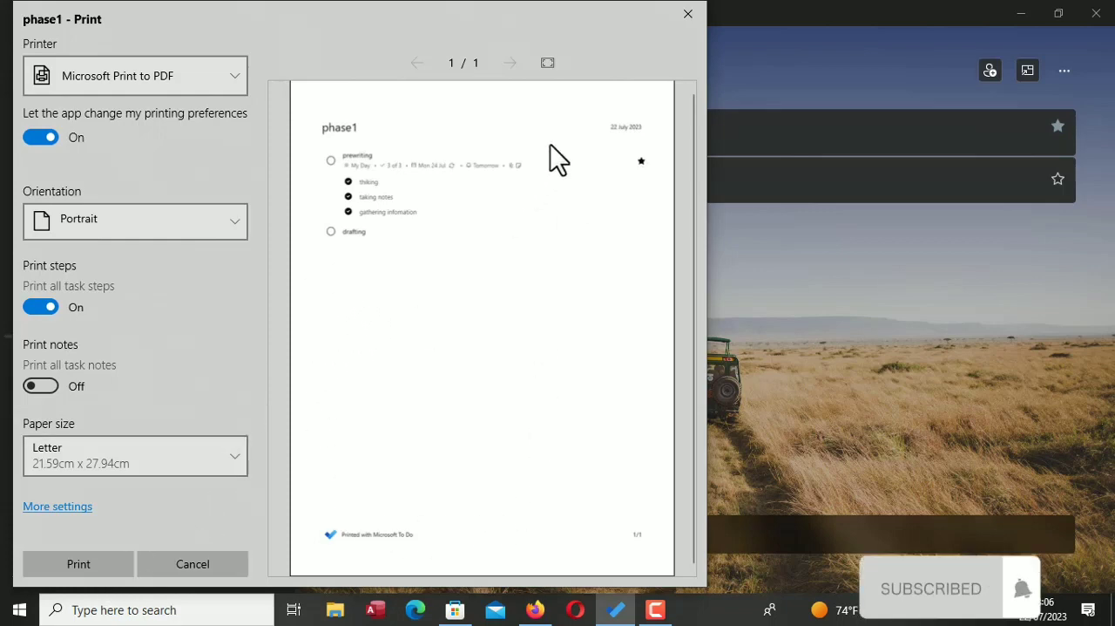
left_click(680, 10)
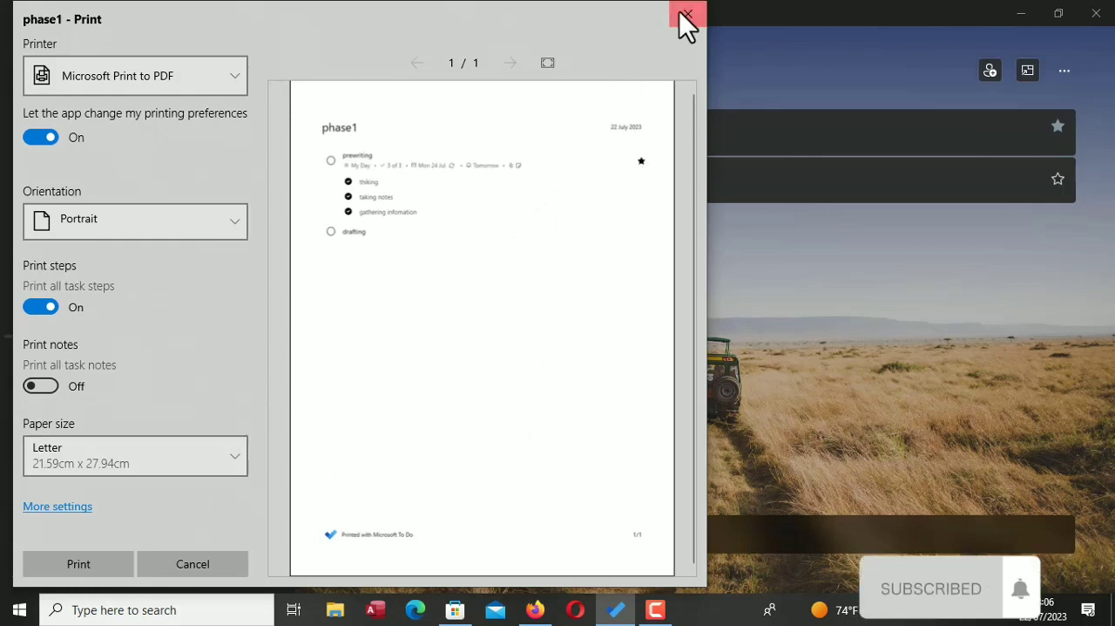
Sort the phase1 list alphabetically, switch between both sort directions, and leave it in descending order
left_click(1067, 71)
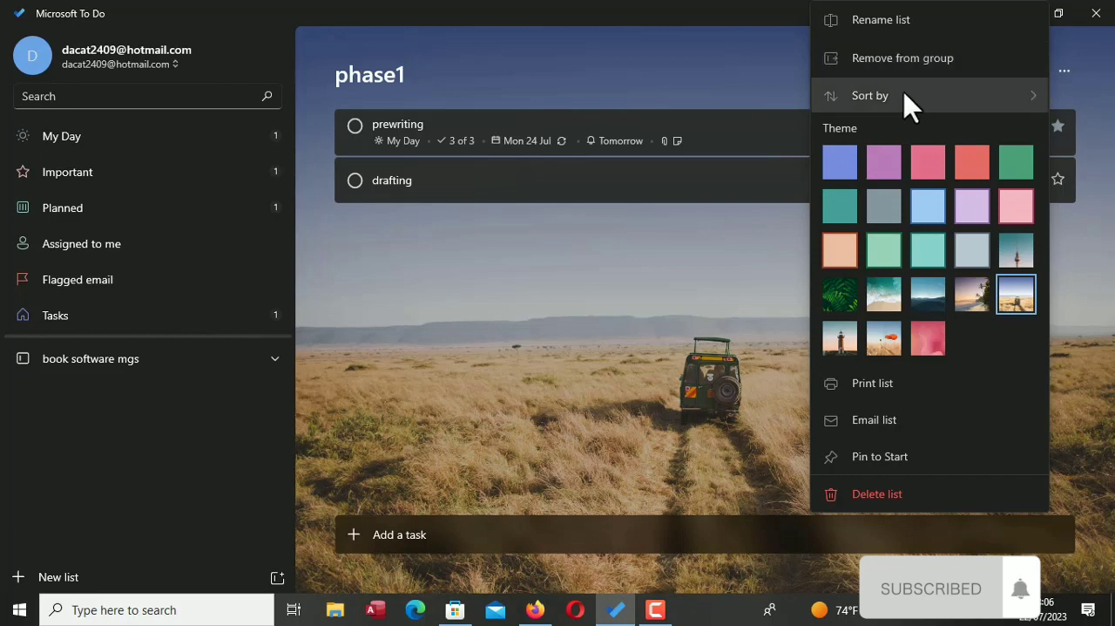
mouse_move(906, 103)
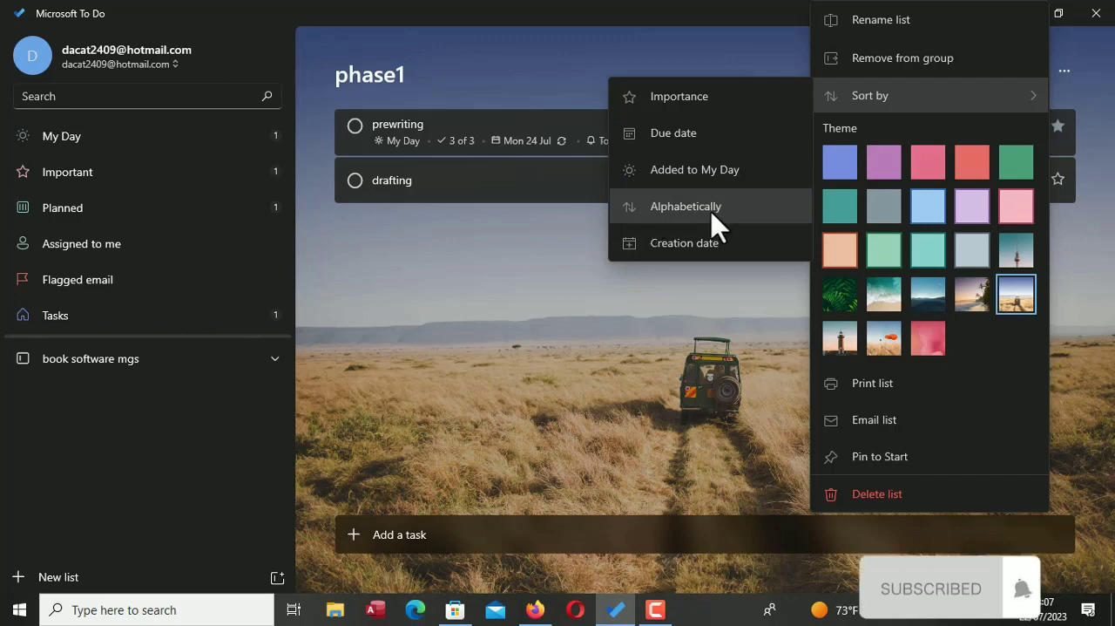
left_click(635, 220)
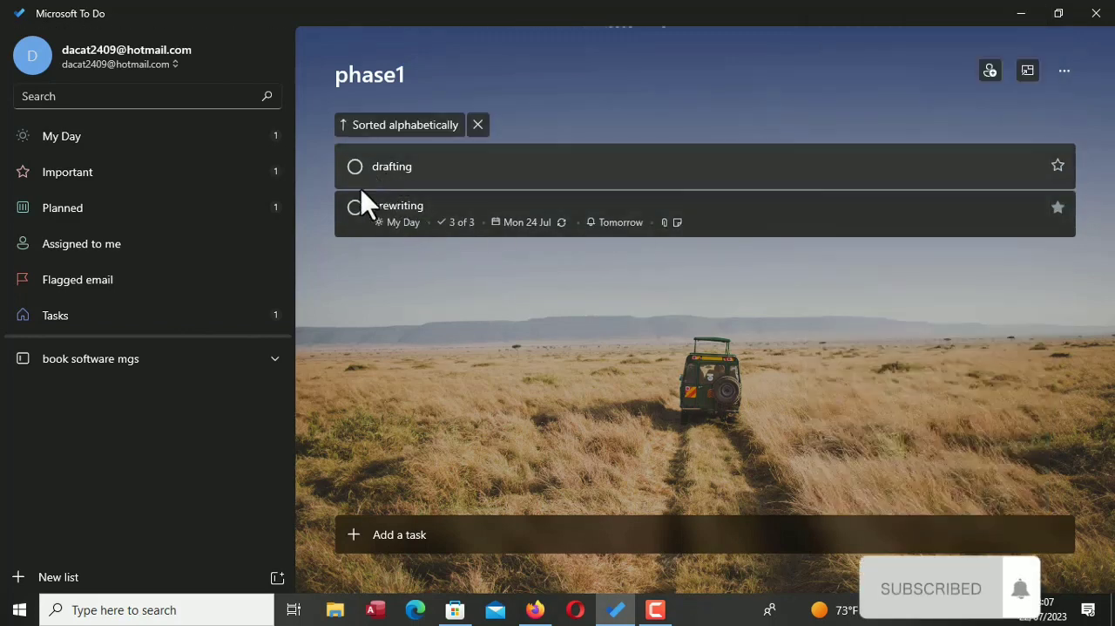
left_click(343, 125)
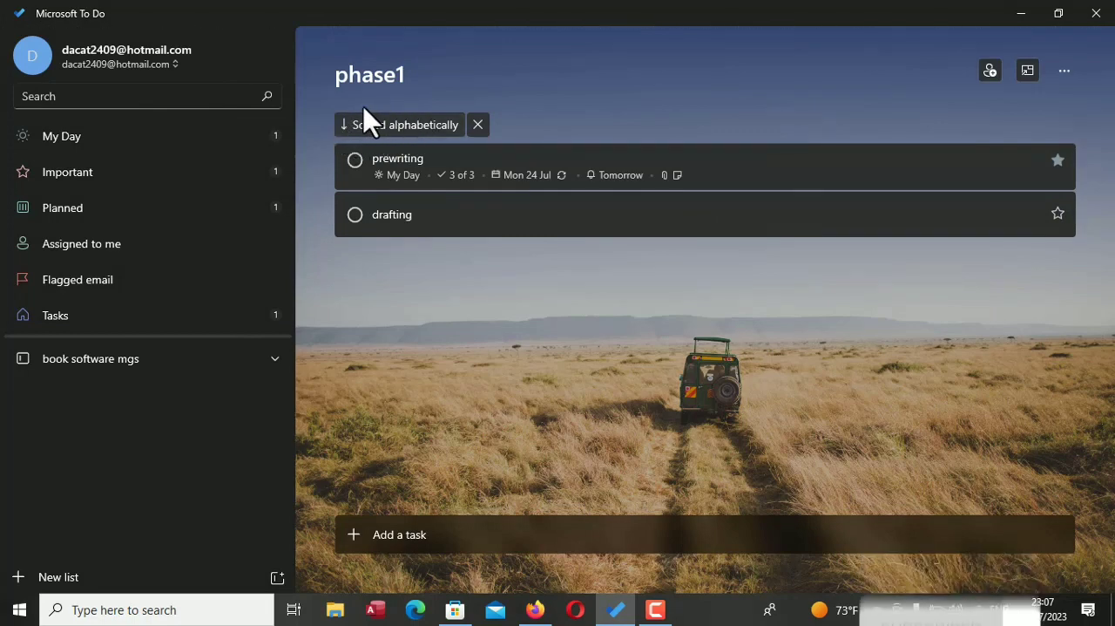
left_click(344, 122)
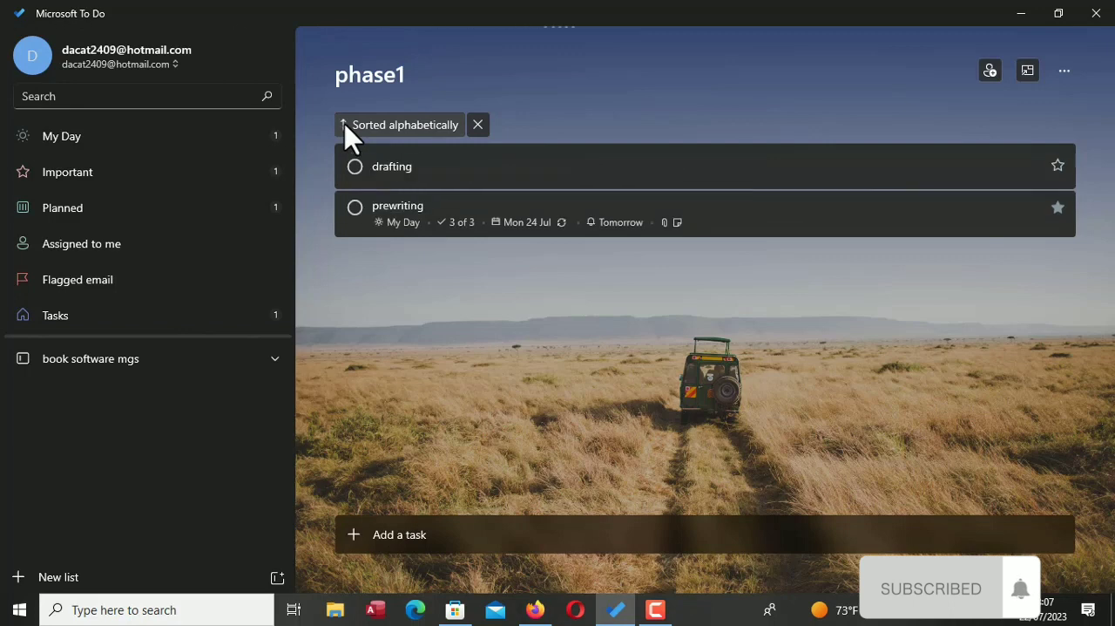
left_click(344, 122)
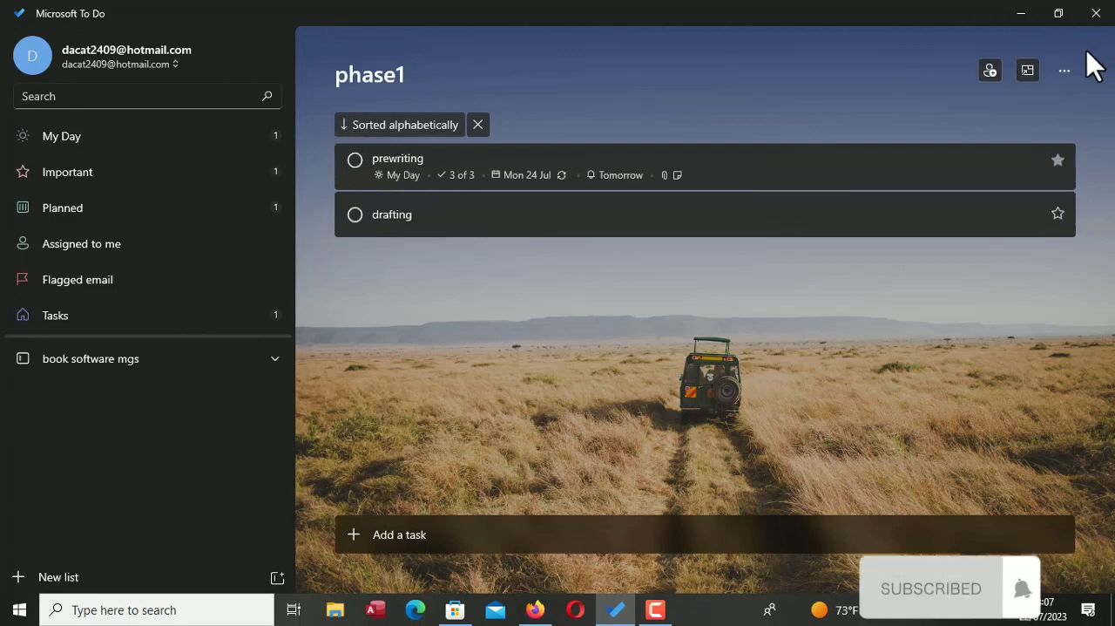
left_click(1064, 70)
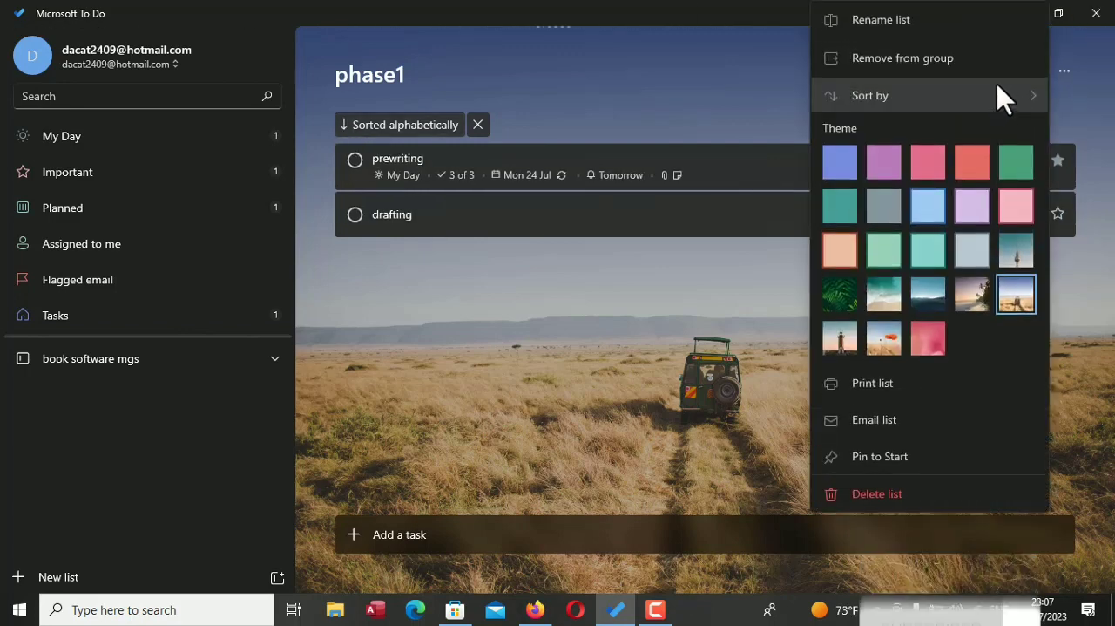
mouse_move(950, 109)
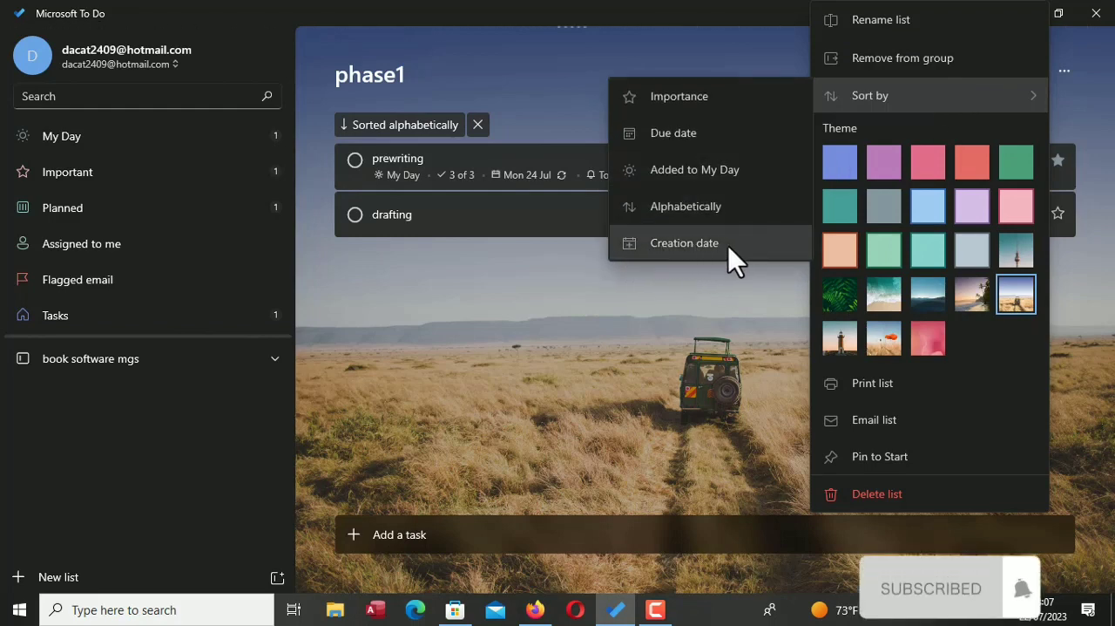
left_click(596, 318)
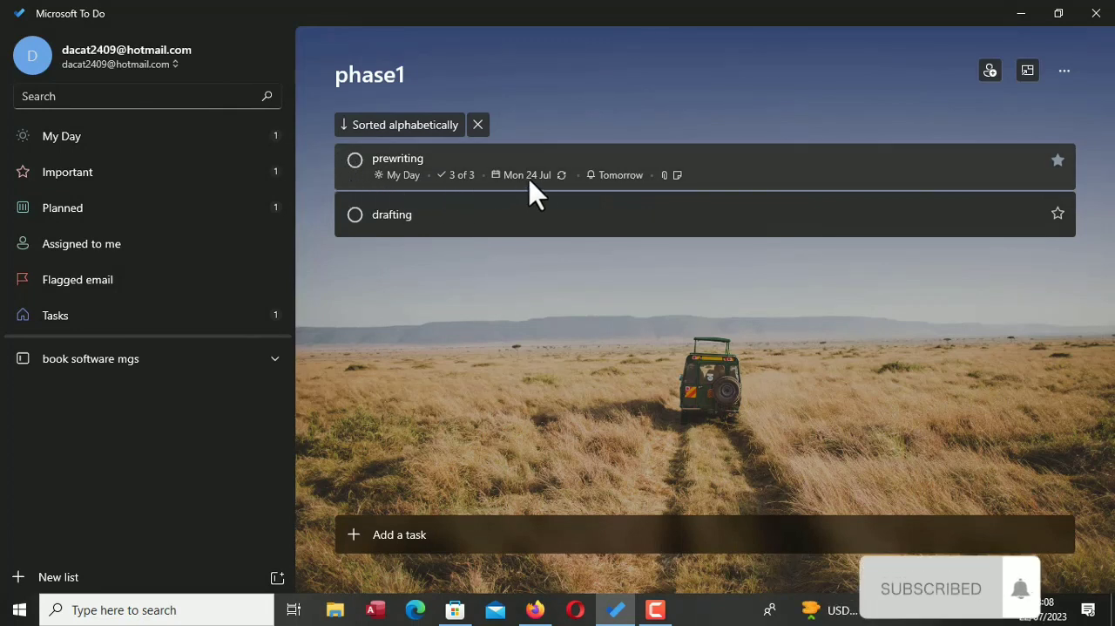
View the Assigned to me list and the details of task1 in Tasks, and return to phase1 with the new-task entry active
left_click(122, 249)
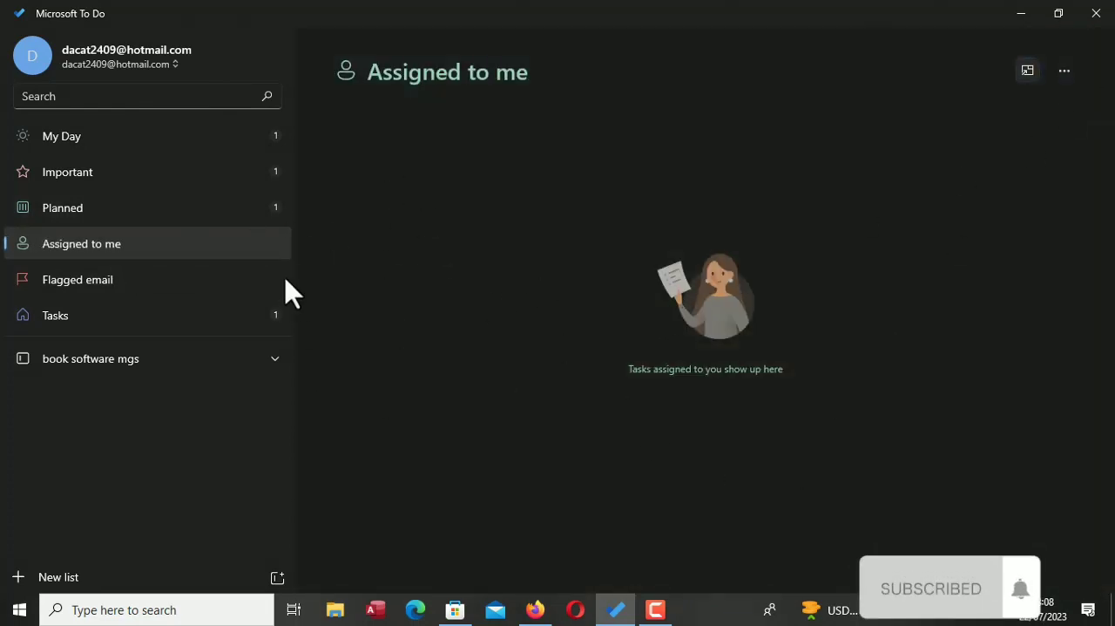
left_click(142, 316)
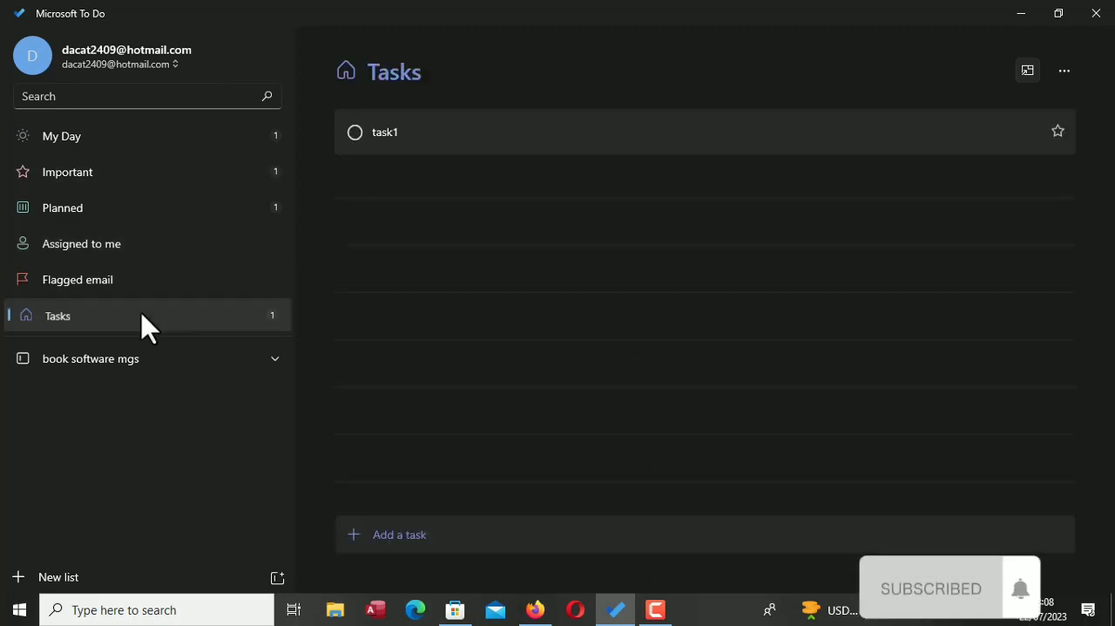
left_click(557, 129)
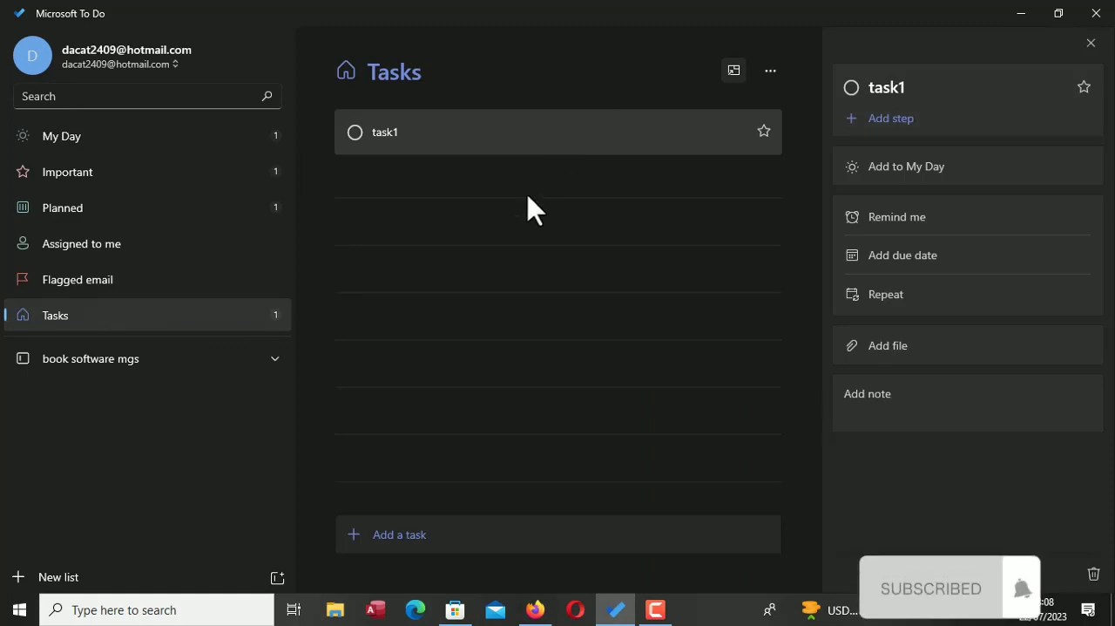
key("ctrl+n")
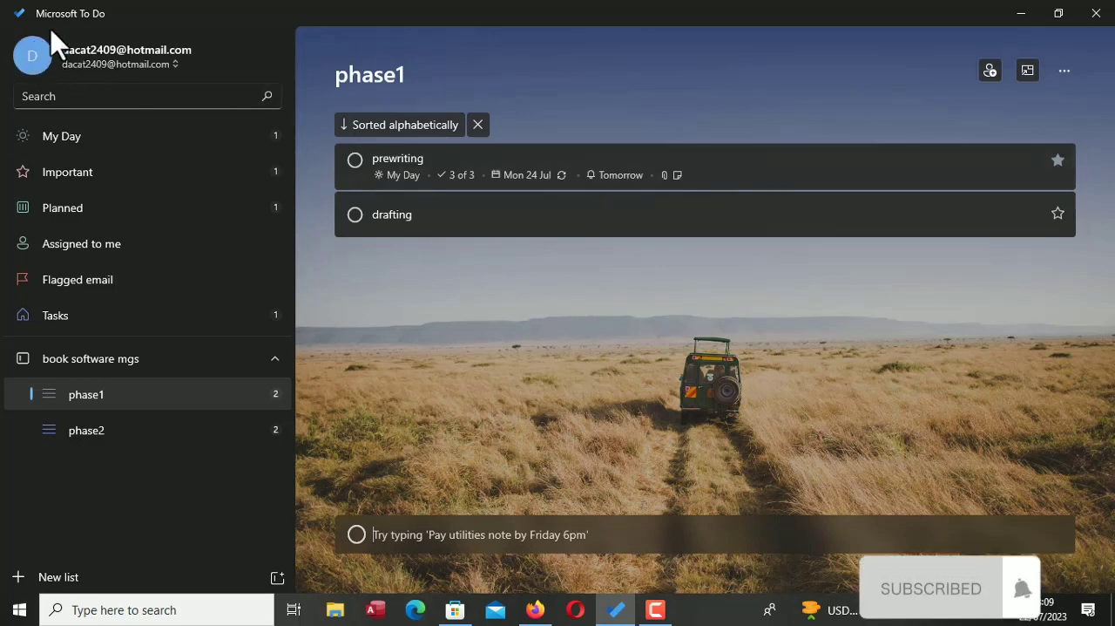
Open the app settings and examine the general, theme and smart lists options
left_click(27, 51)
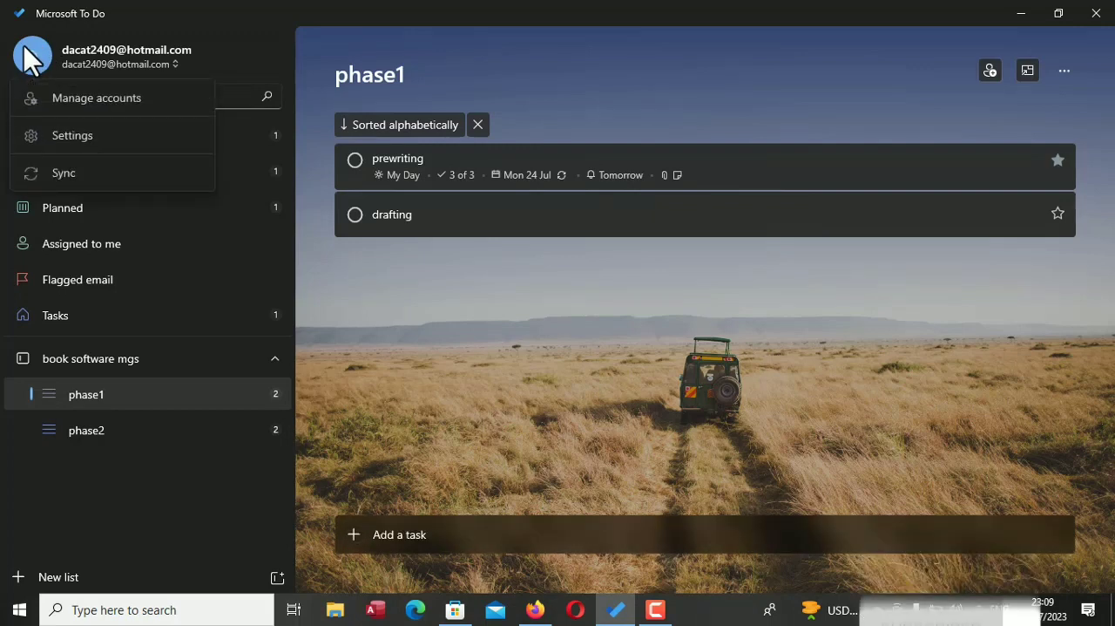
left_click(119, 152)
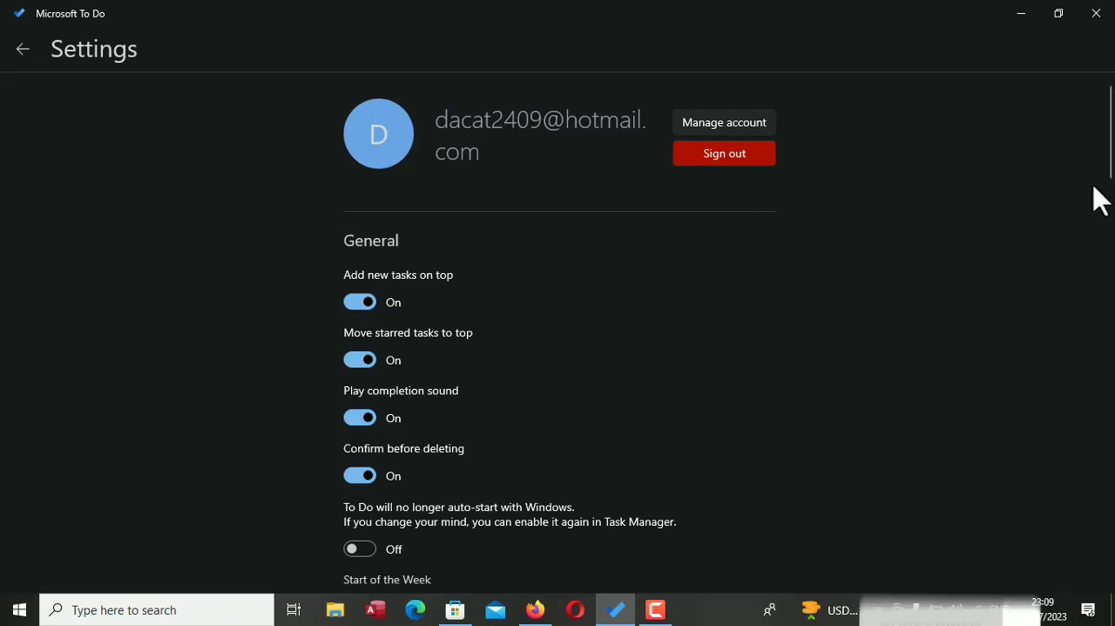
left_click_drag(1111, 157, 1111, 287)
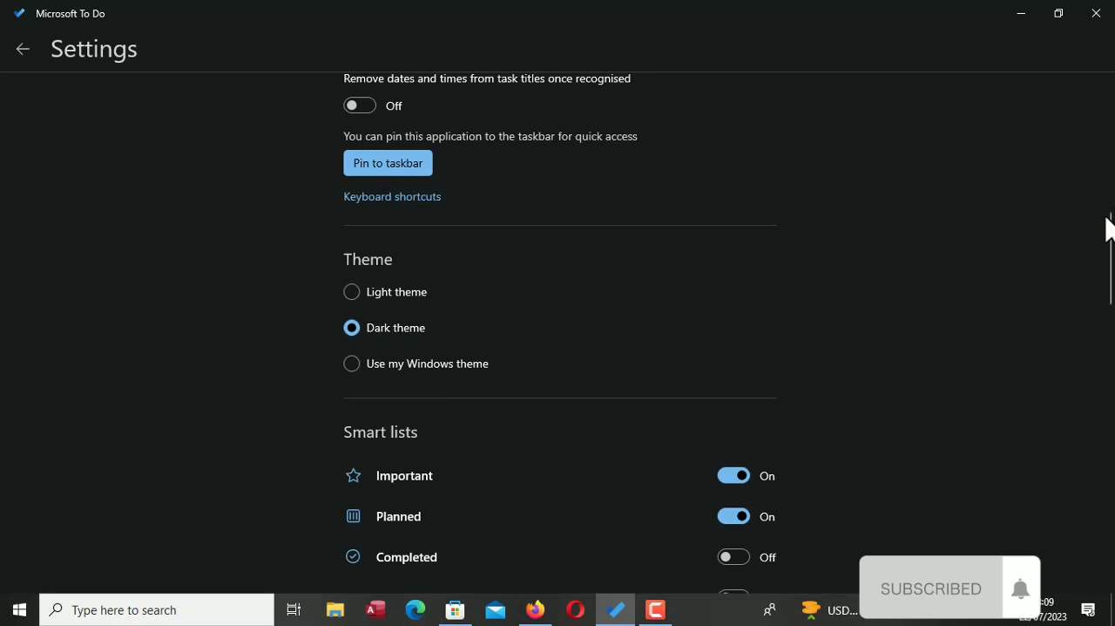
left_click_drag(1109, 234, 1112, 272)
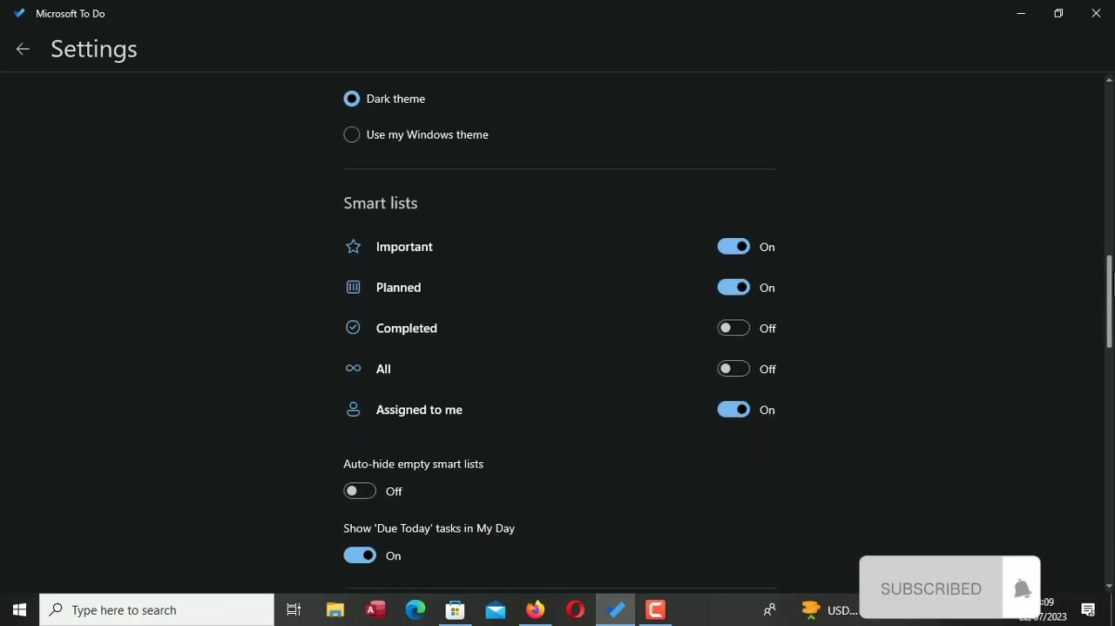